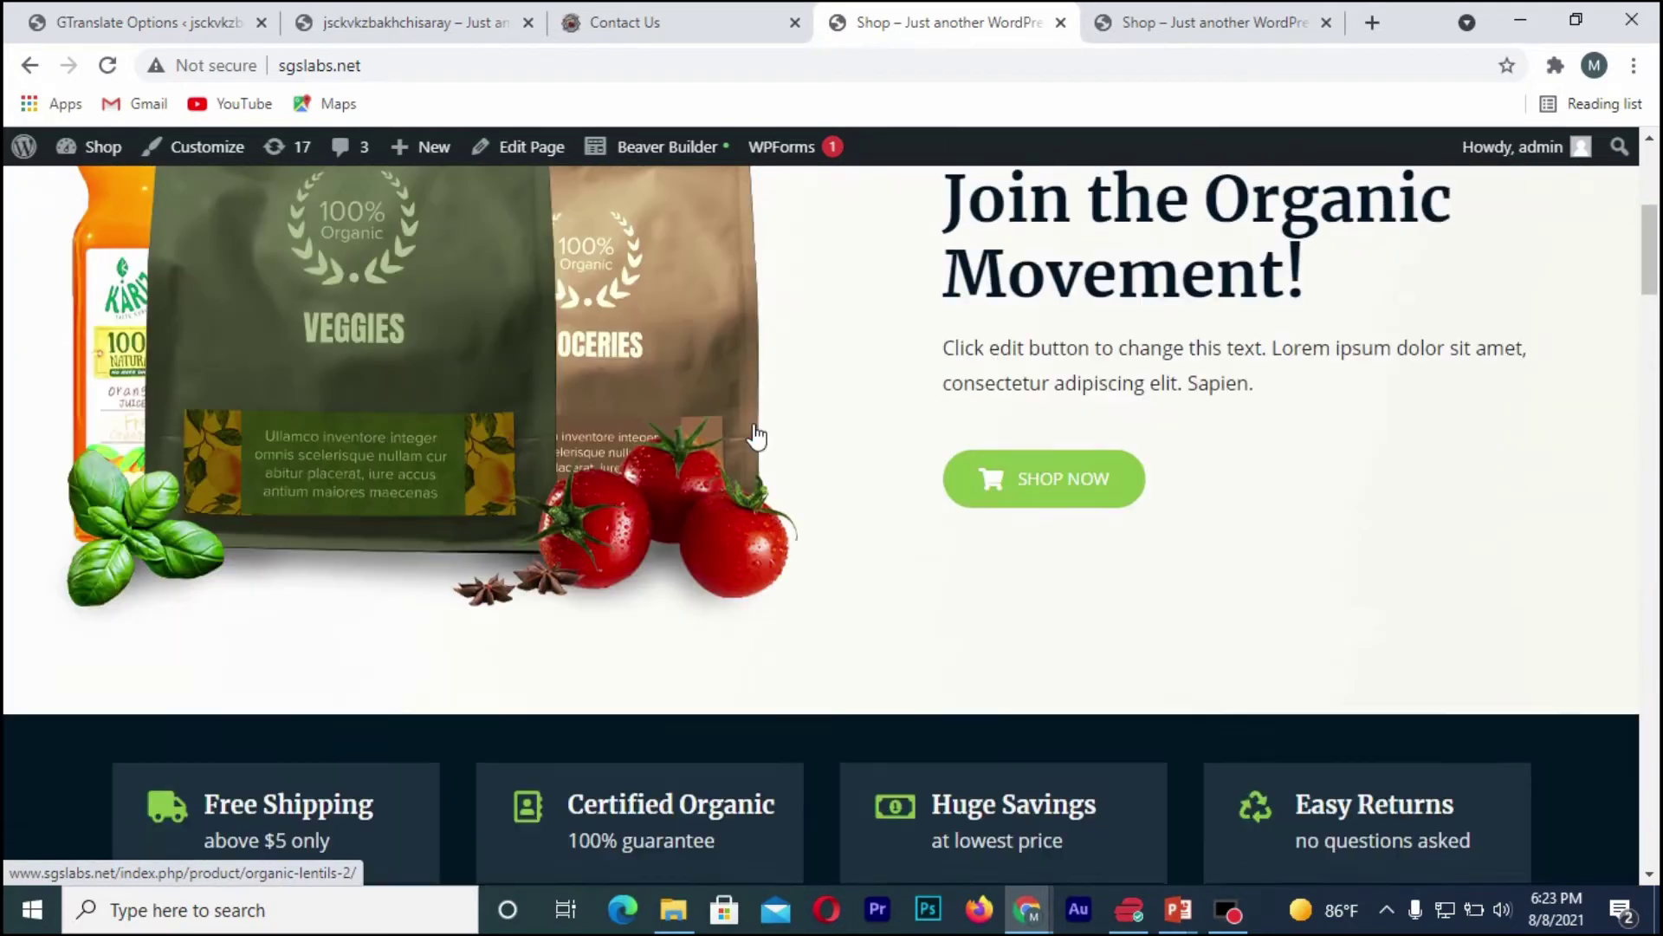
- Go to the WordPress admin Dashboard from the admin bar's Shop menu
scroll(756, 436, "up", 3)
scroll(756, 436, "up", 2)
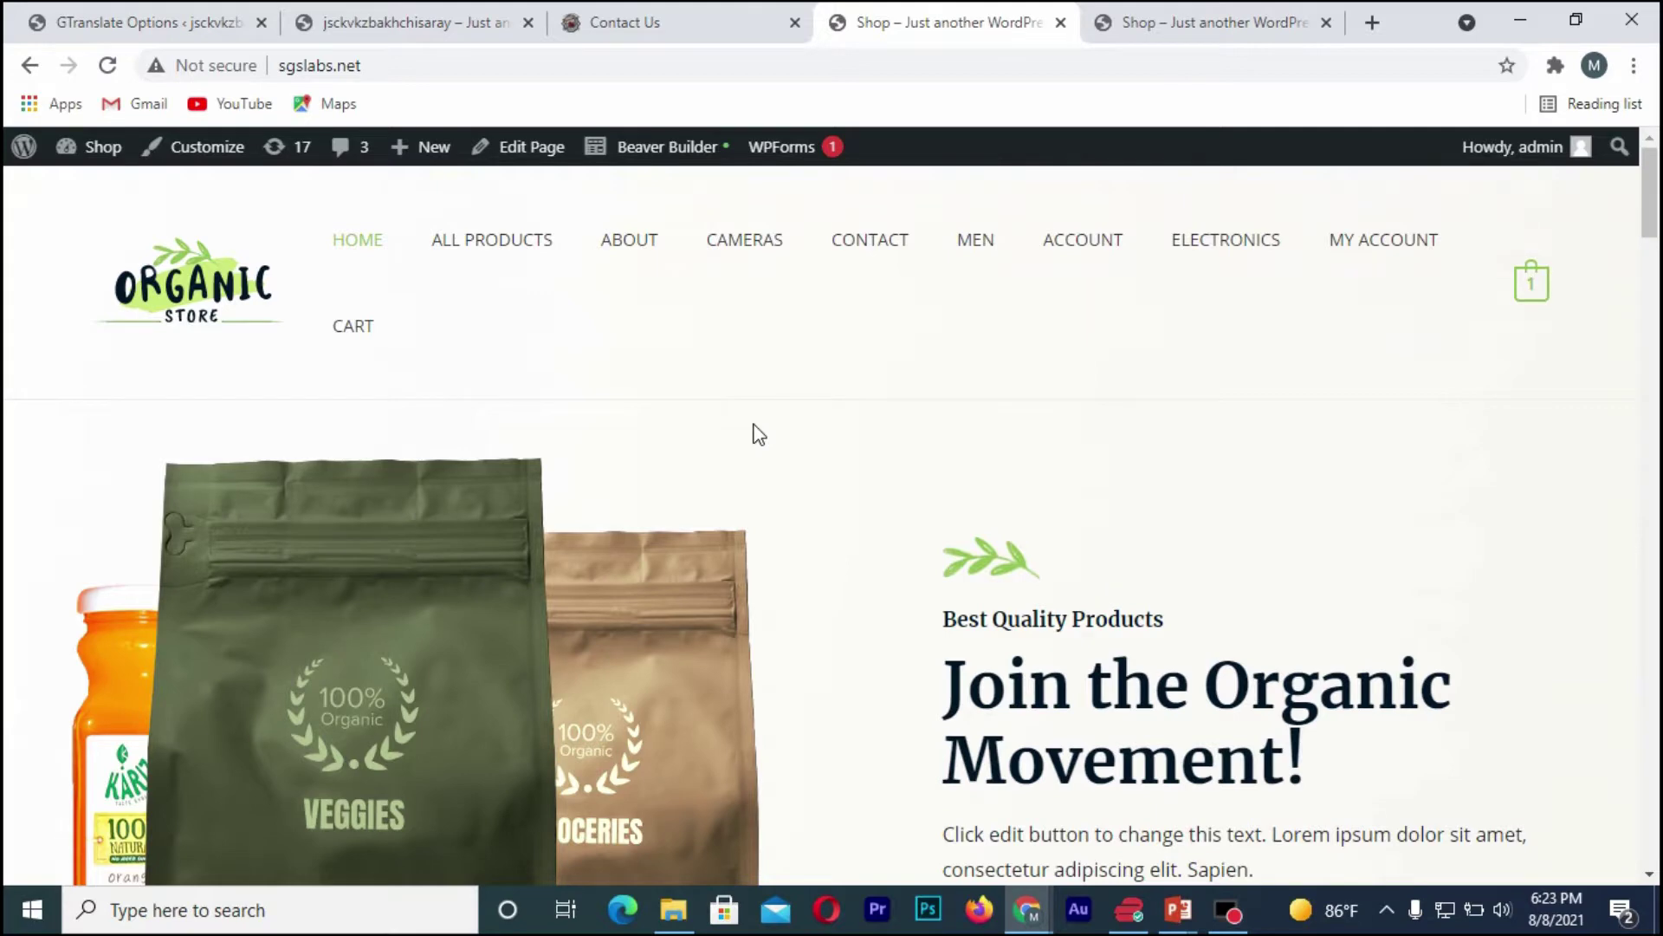
scroll(759, 433, "down", 9)
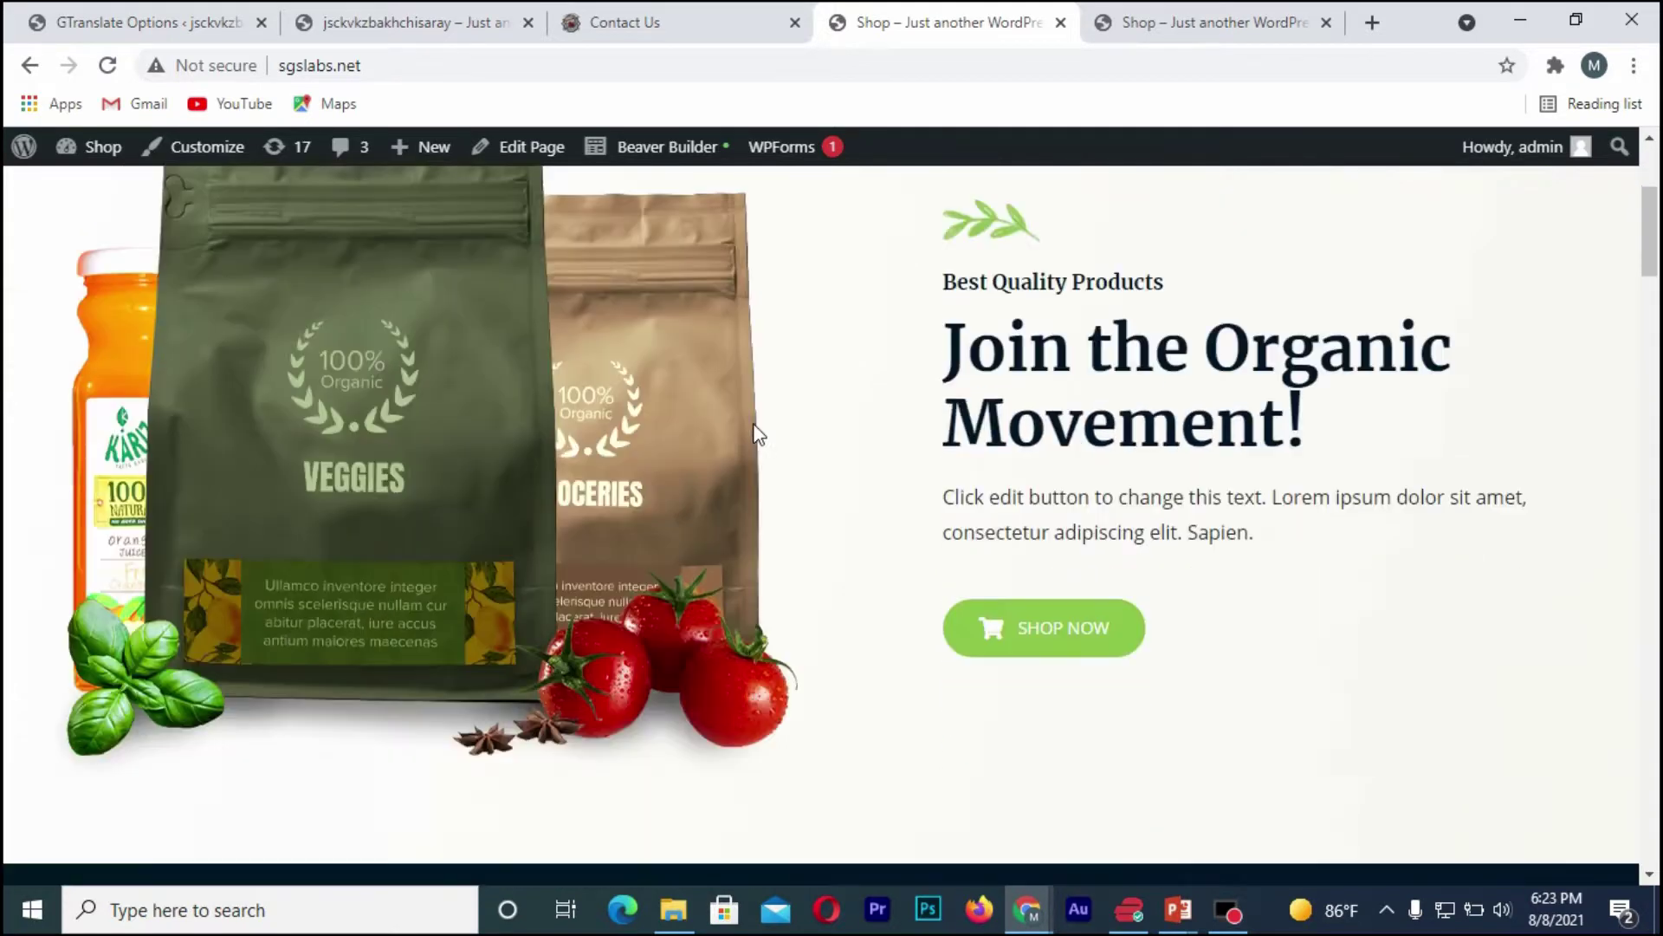
scroll(759, 433, "down", 10)
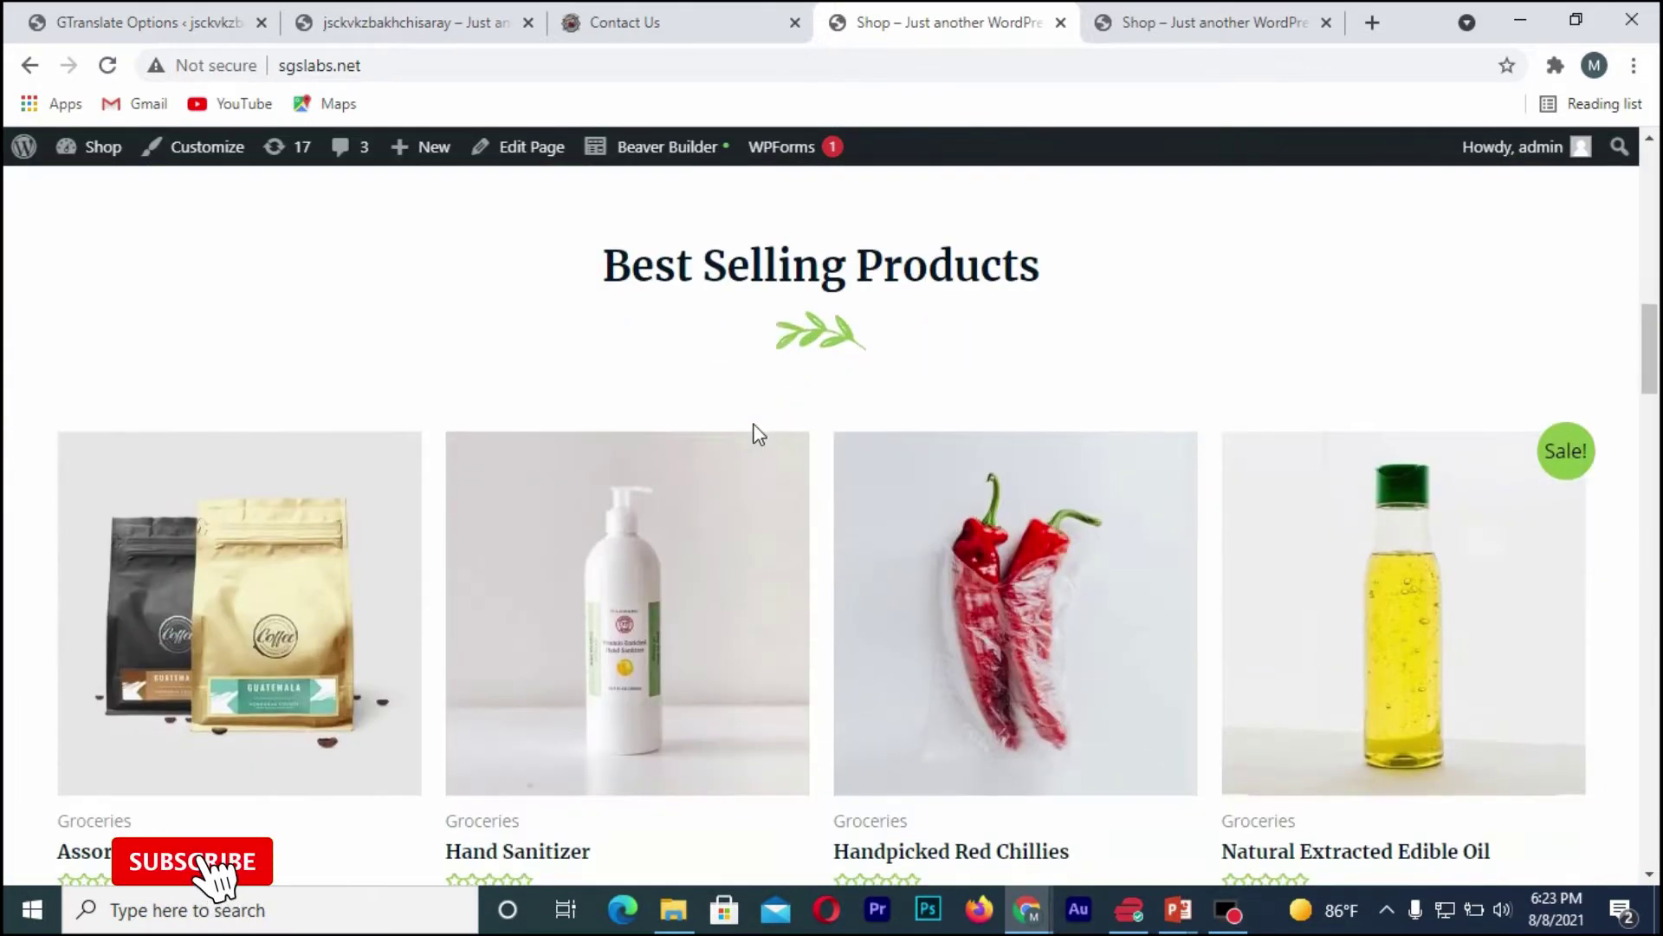
scroll(759, 433, "down", 10)
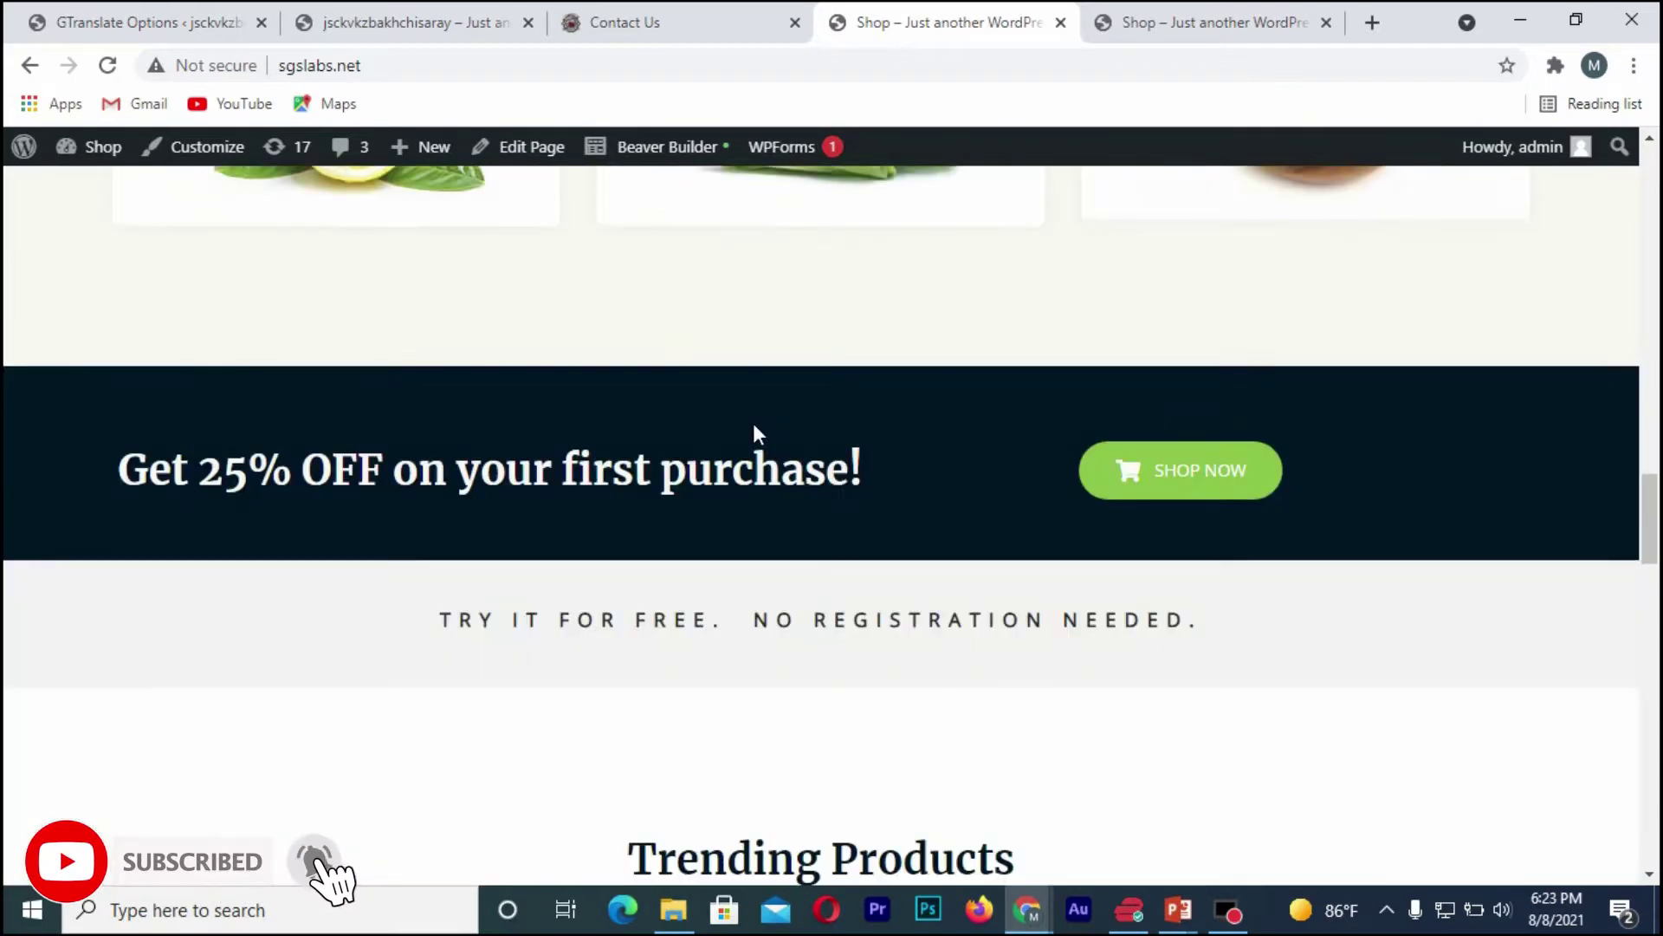
scroll(758, 433, "down", 5)
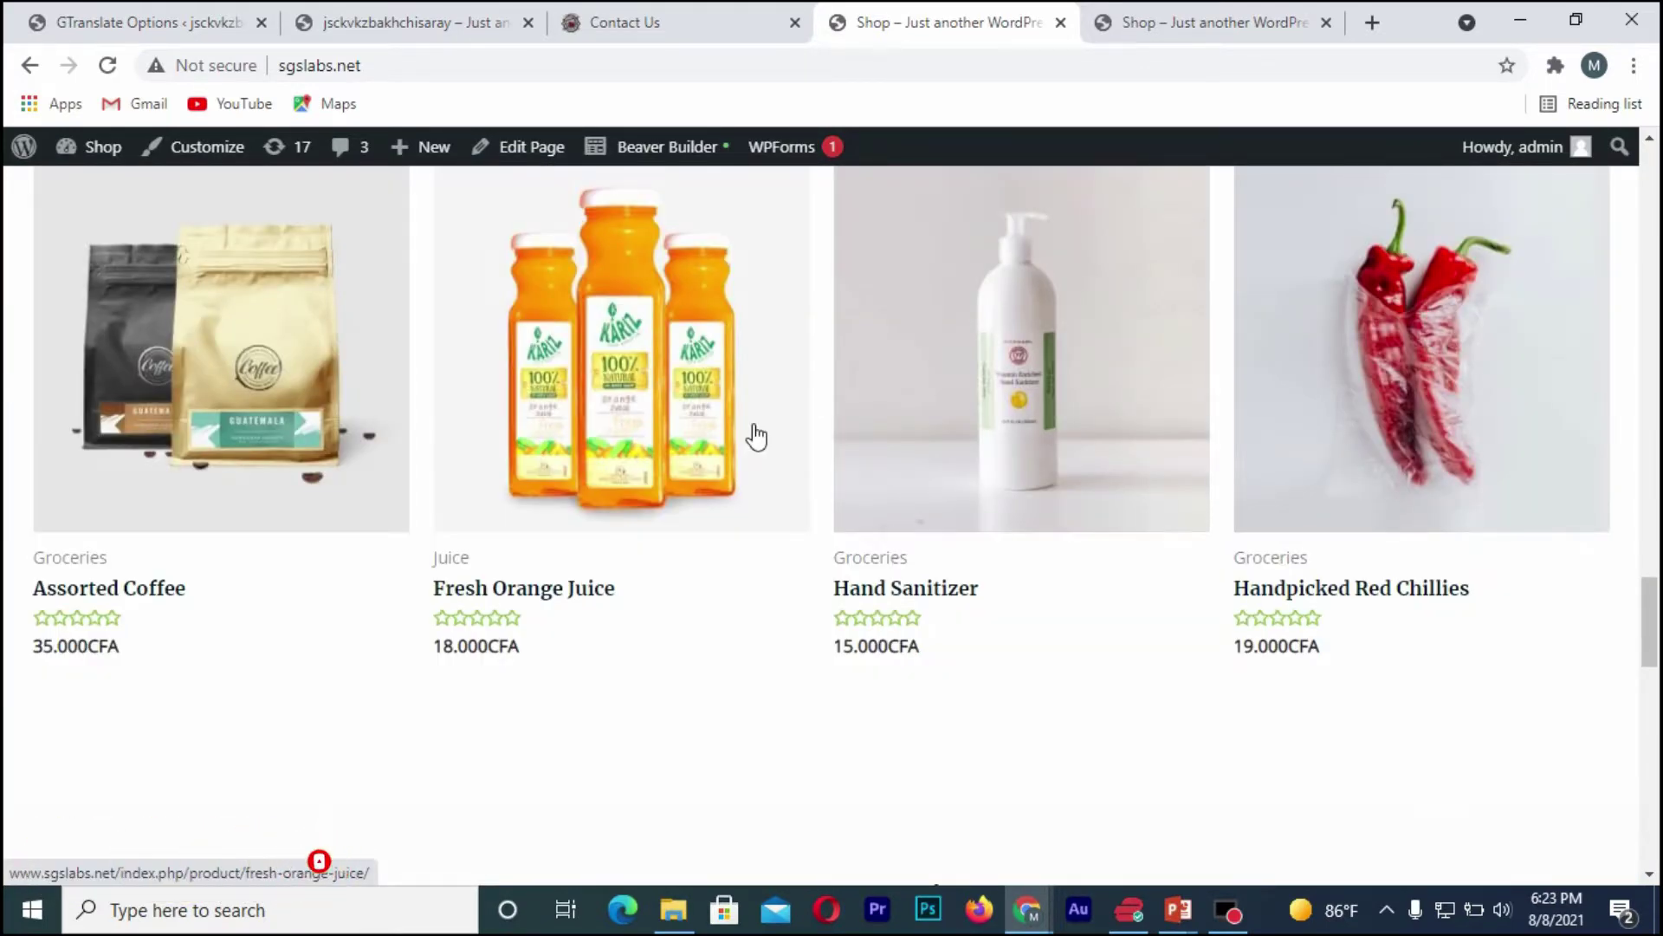
scroll(758, 436, "up", 1)
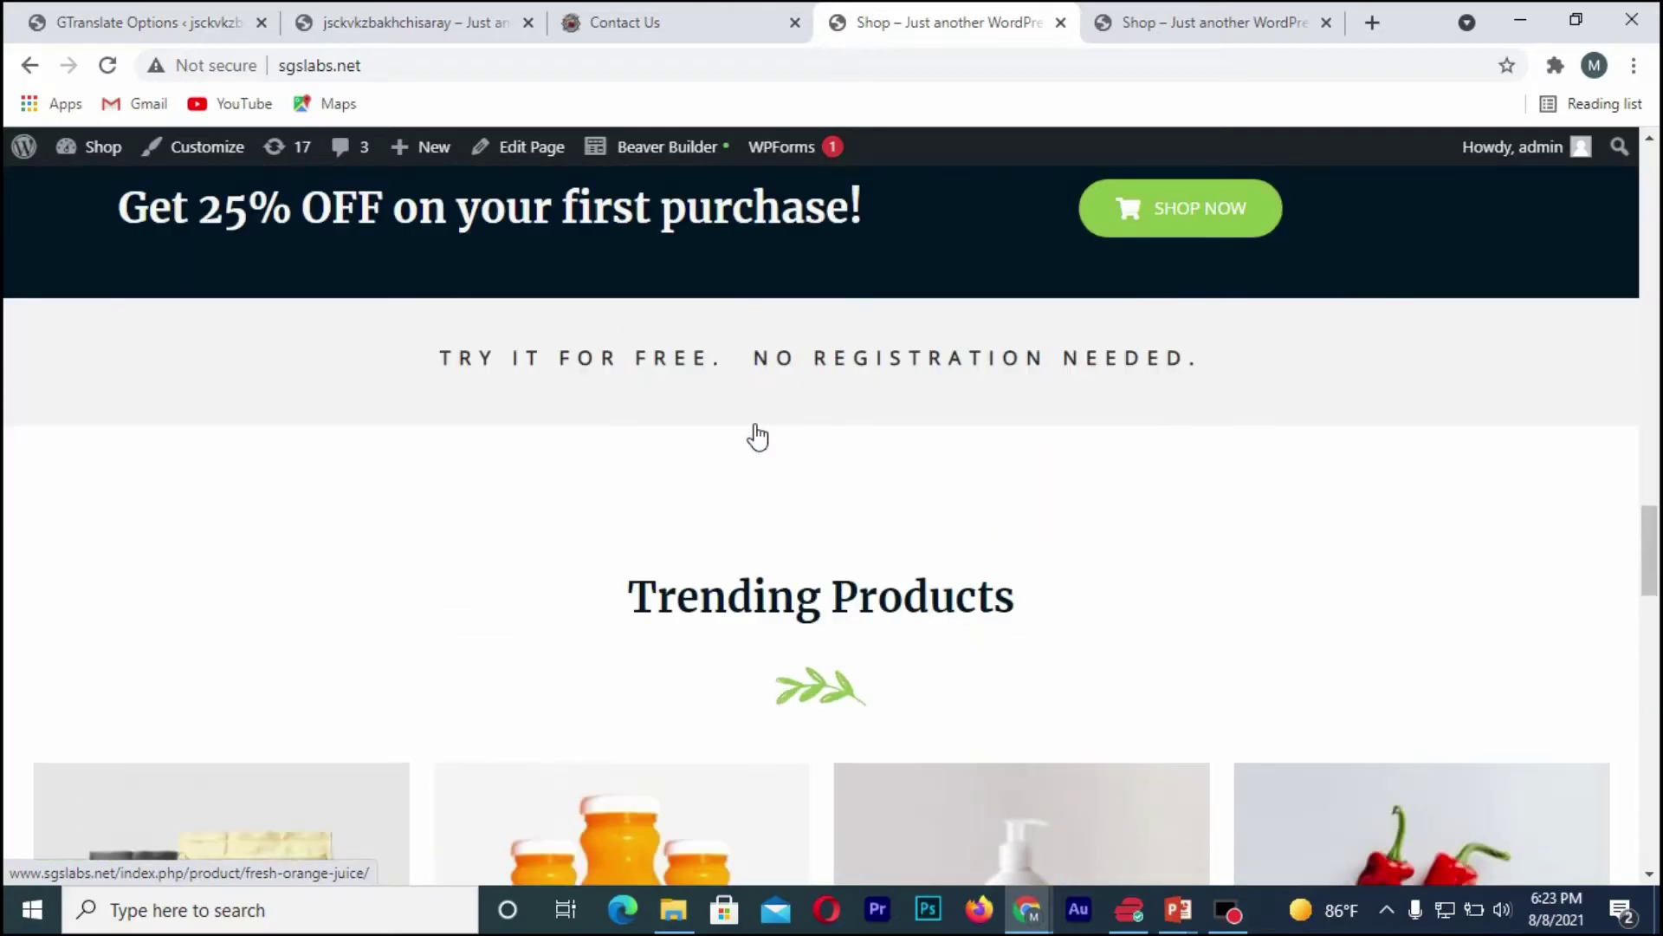
scroll(755, 426, "up", 15)
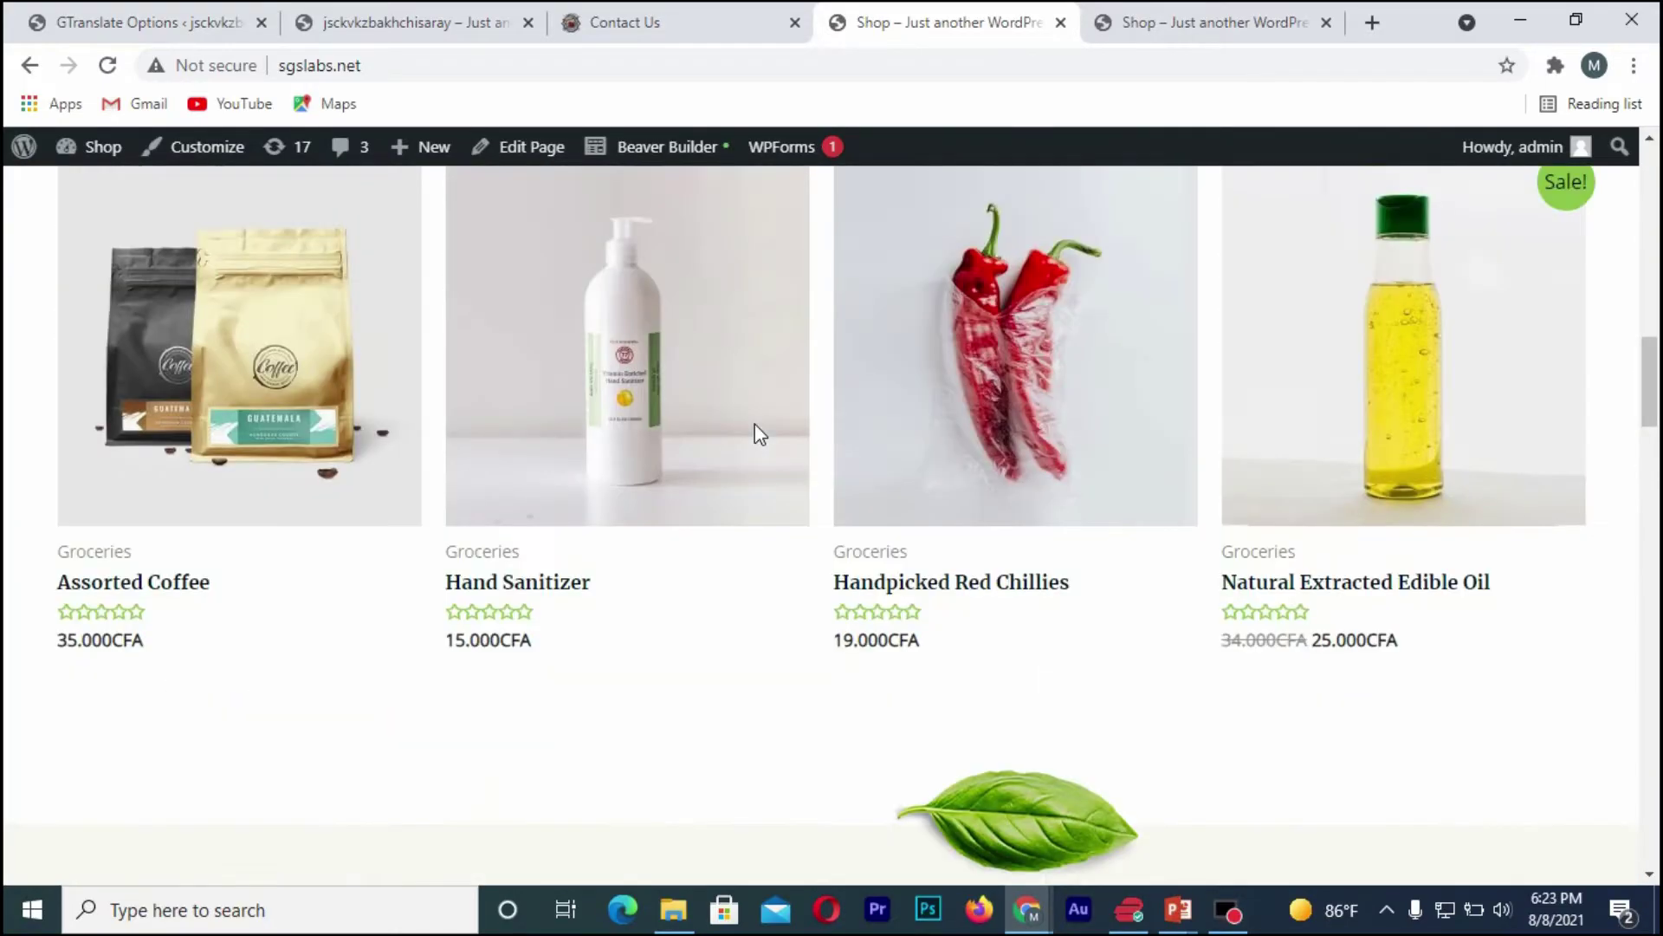
scroll(755, 431, "up", 5)
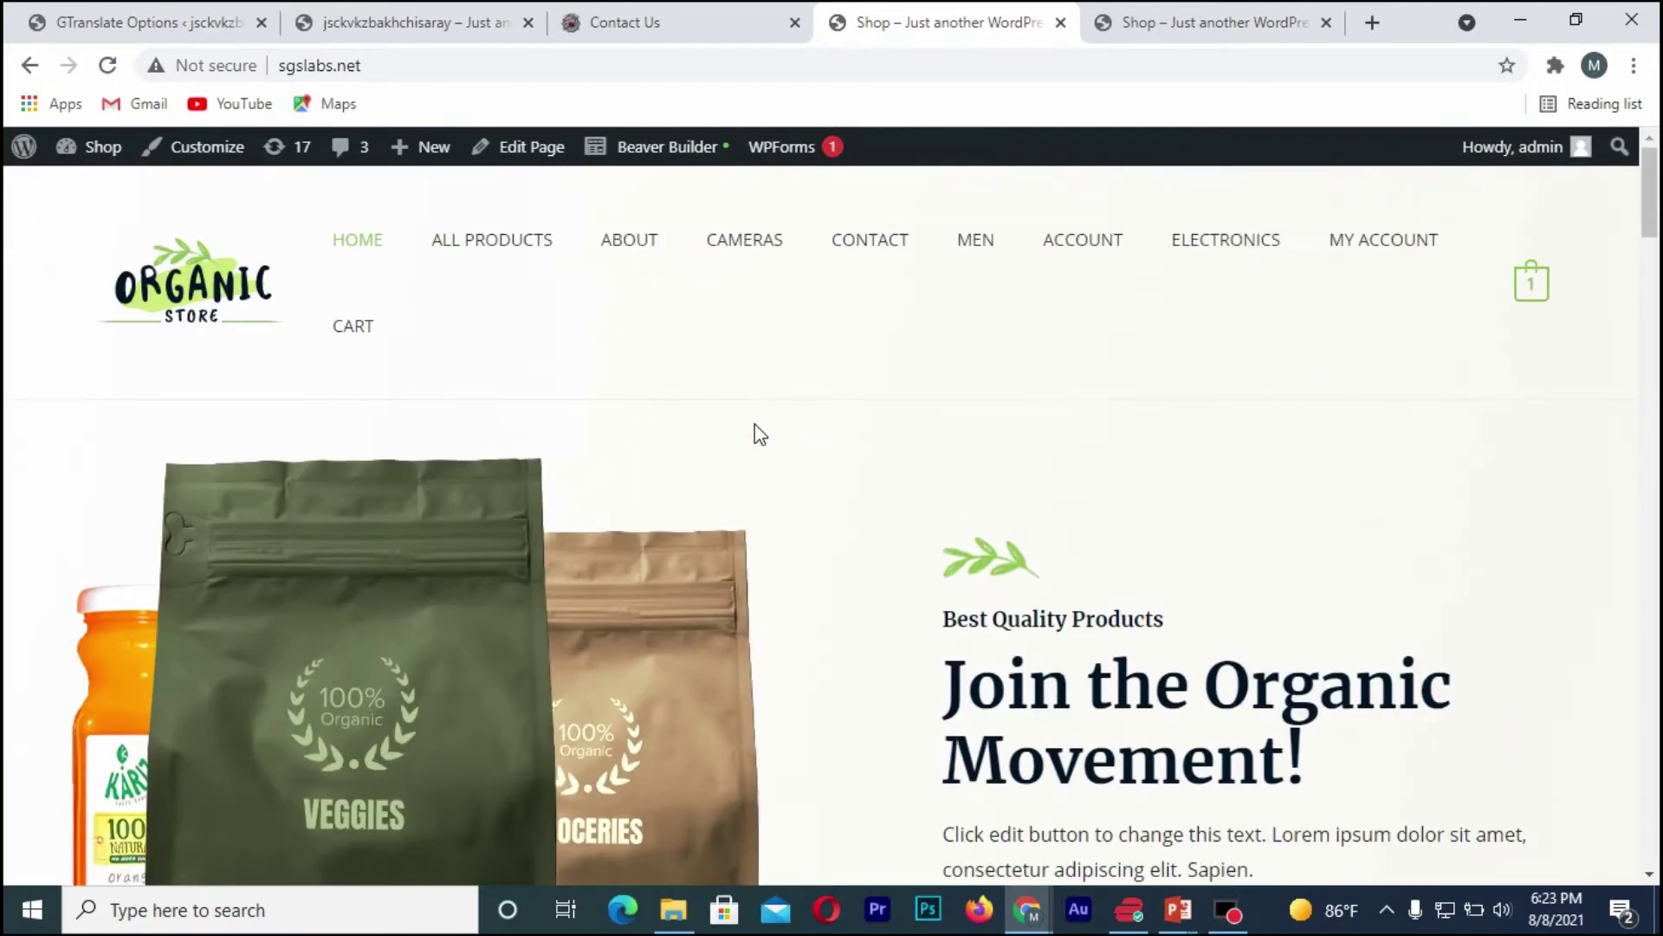
mouse_move(97, 163)
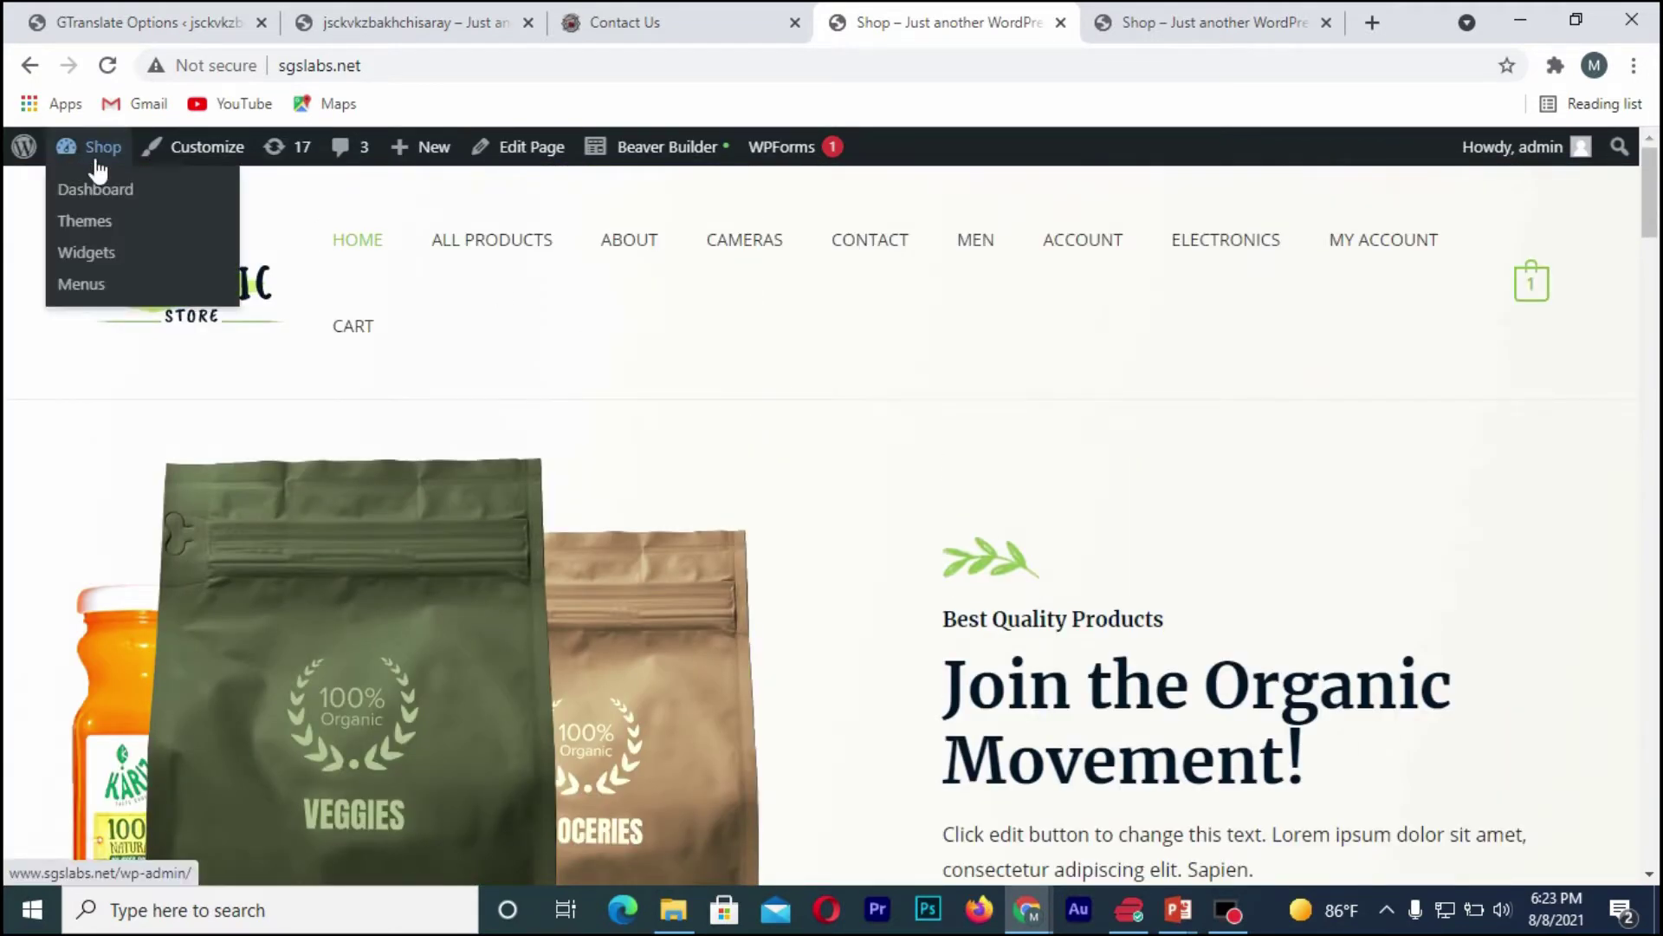
left_click(97, 192)
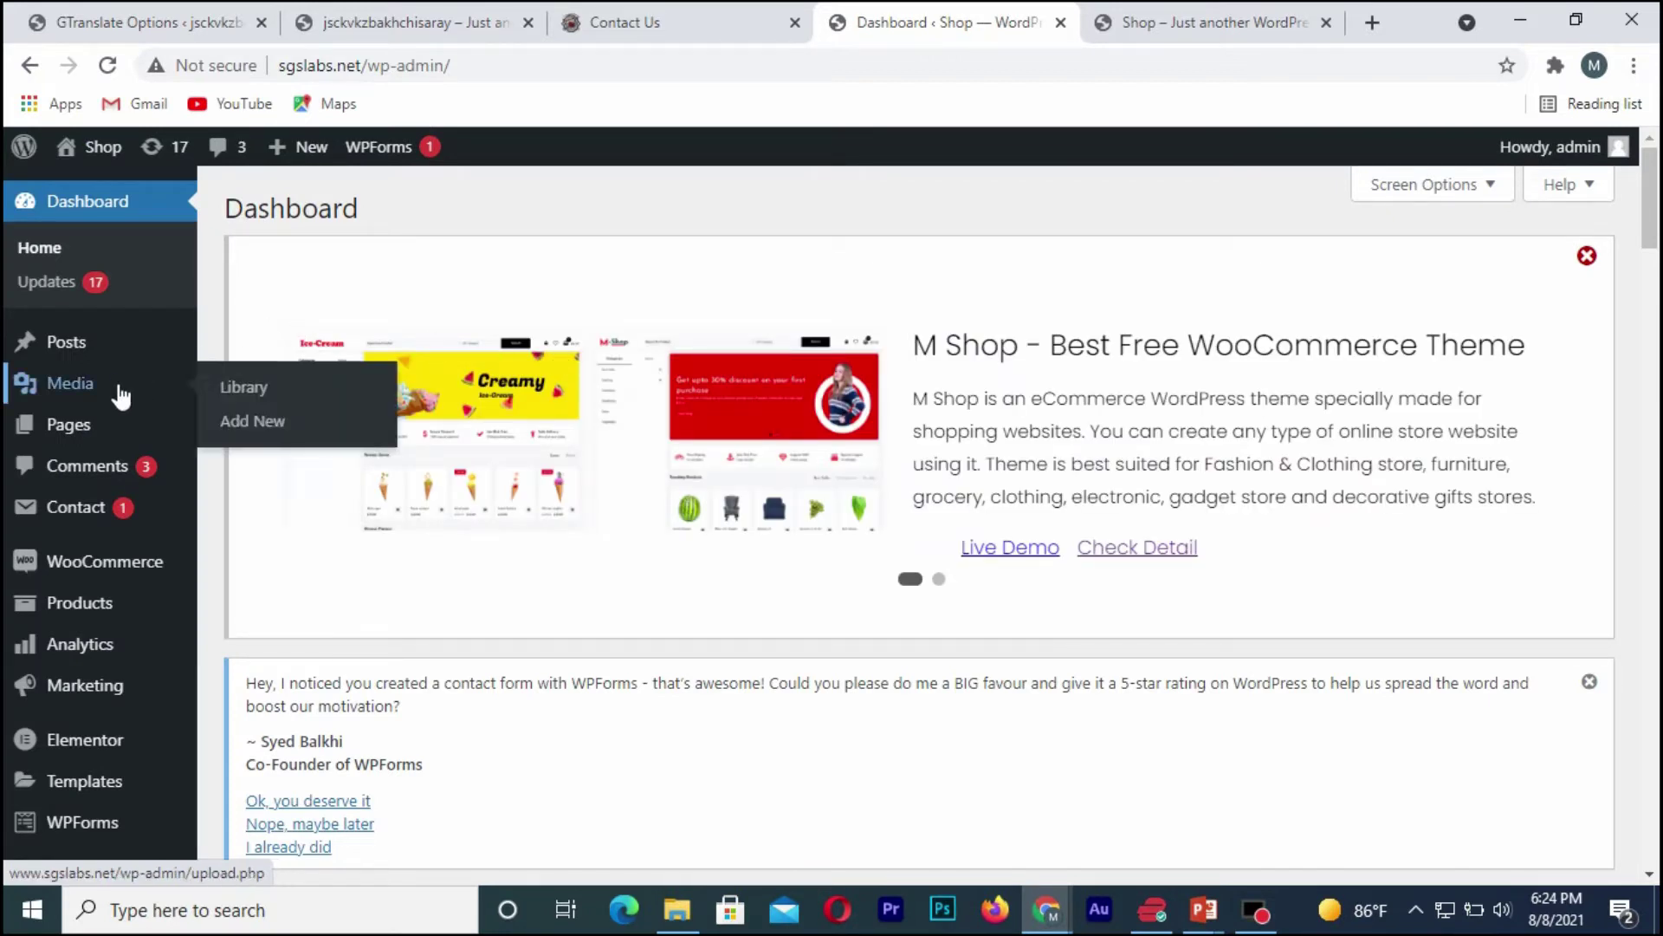
- Open Plugins > Add New to reach the Add Plugins page
scroll(119, 389, "down", 1)
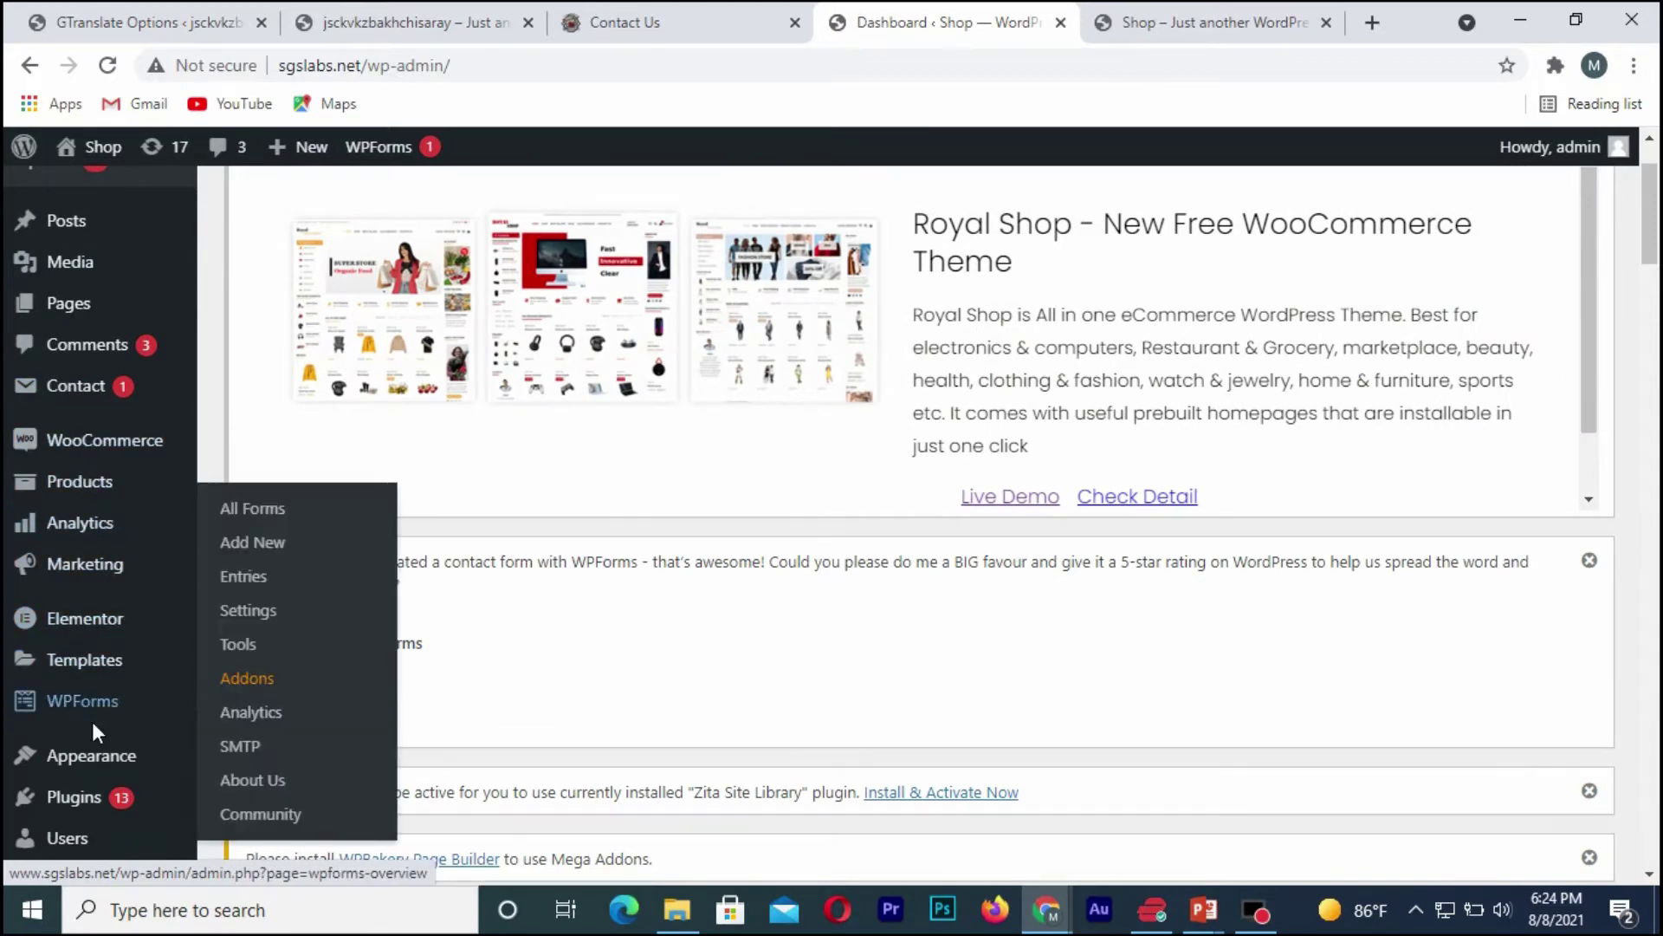
scroll(92, 720, "down", 1)
mouse_move(96, 687)
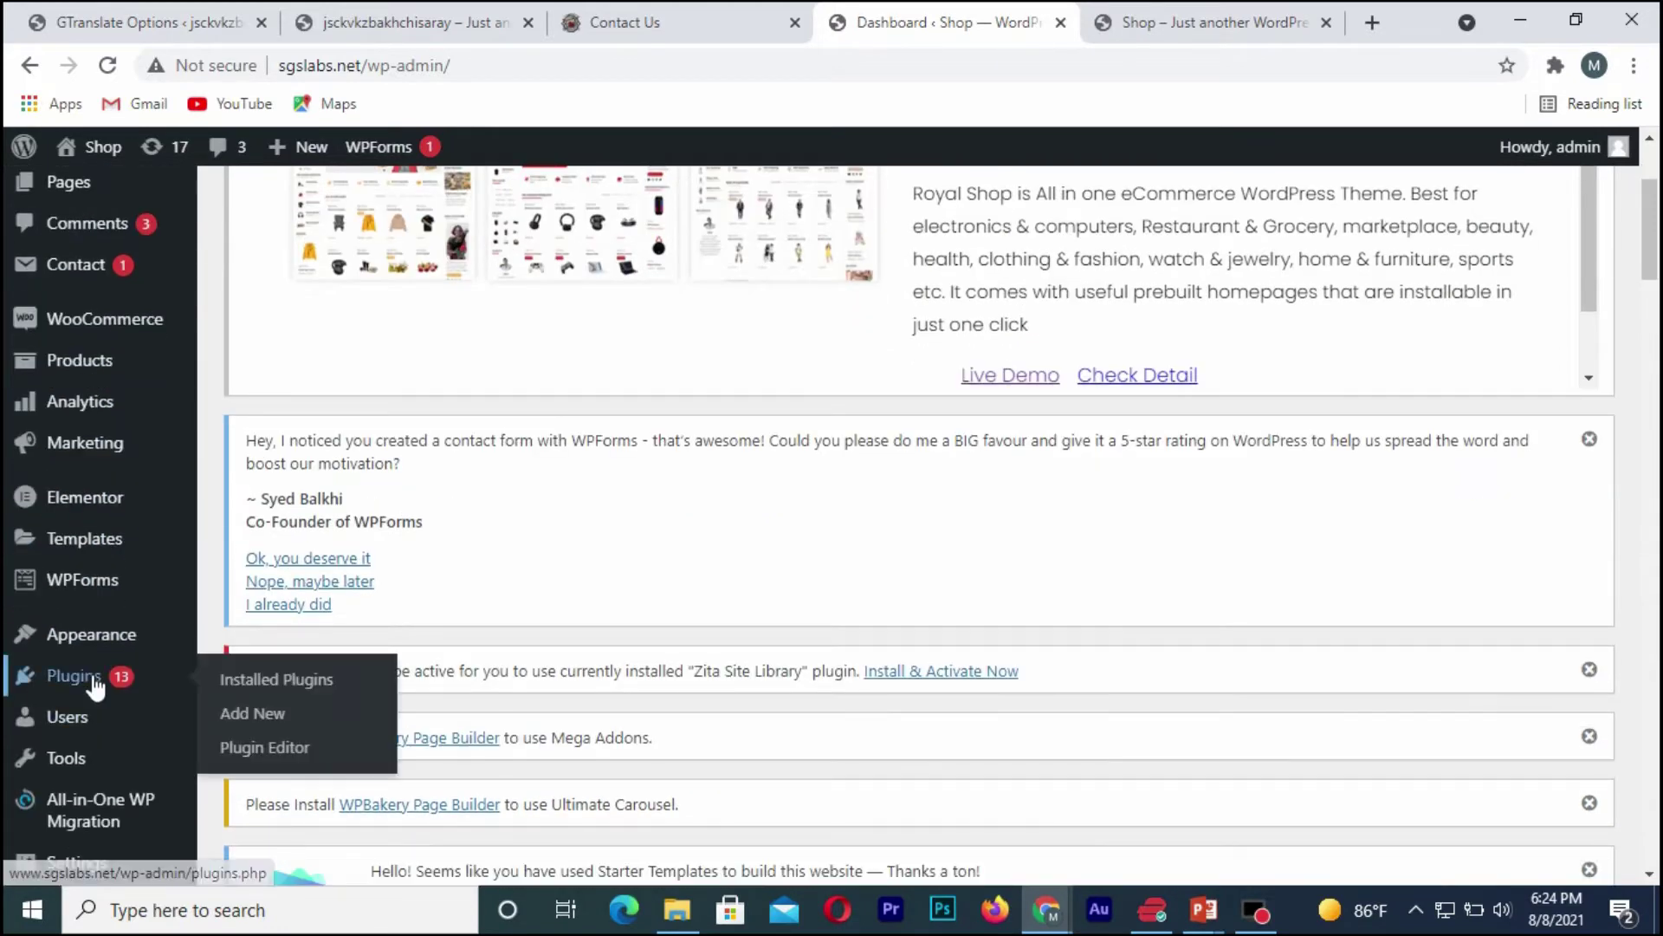
left_click(250, 722)
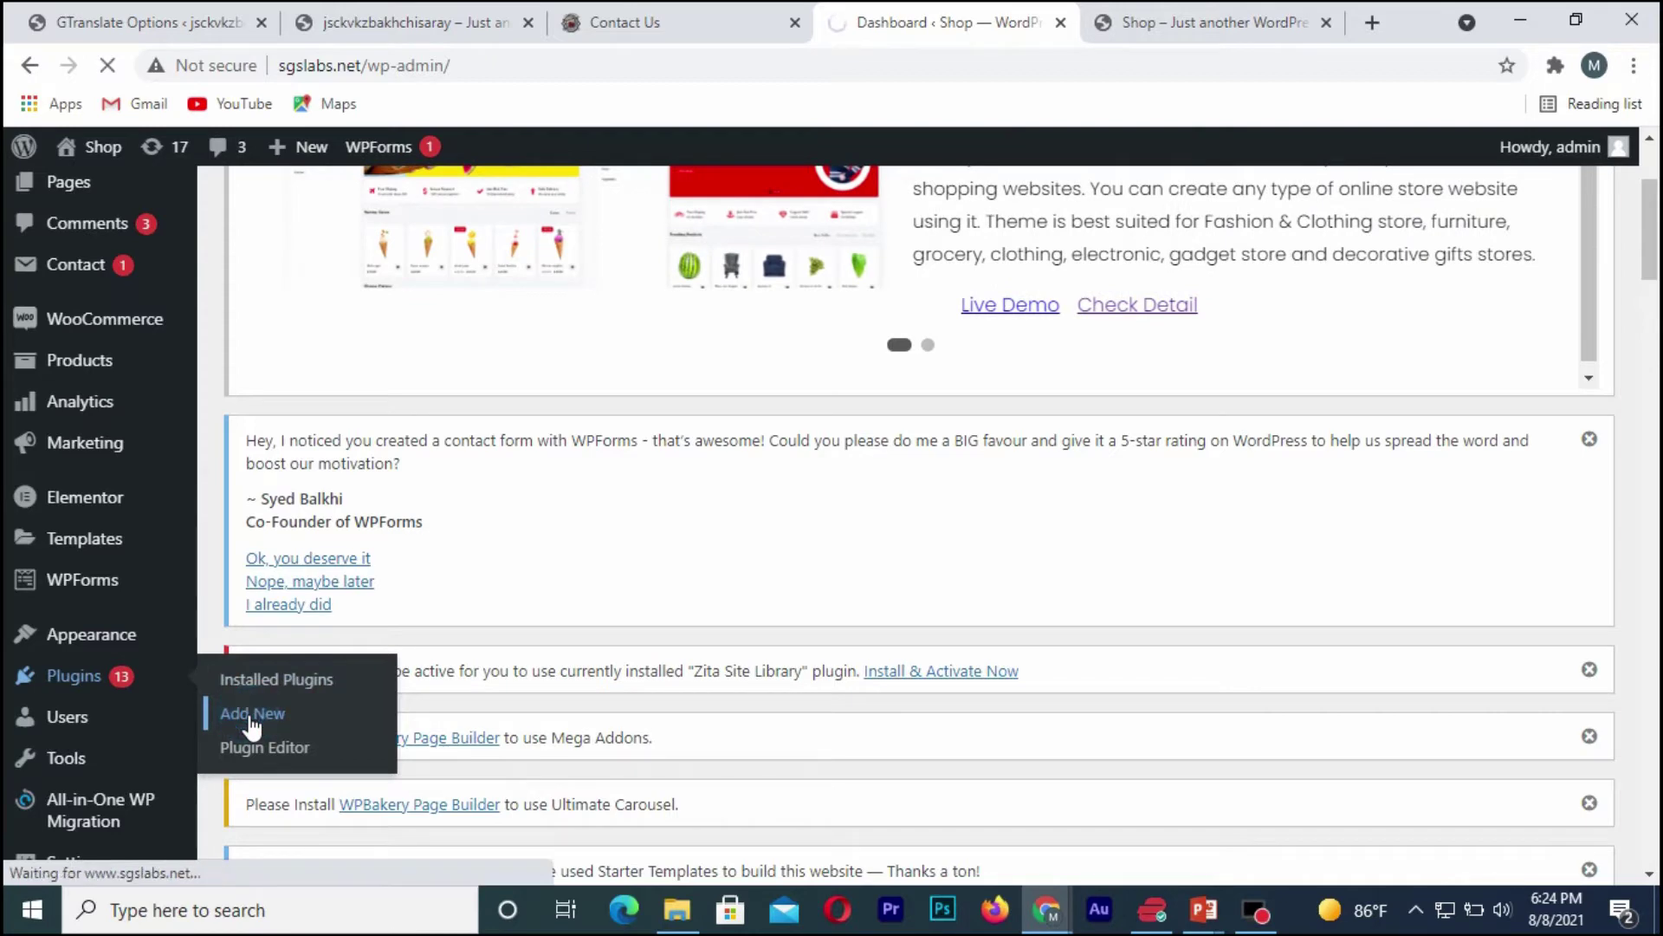
scroll(902, 641, "down", 4)
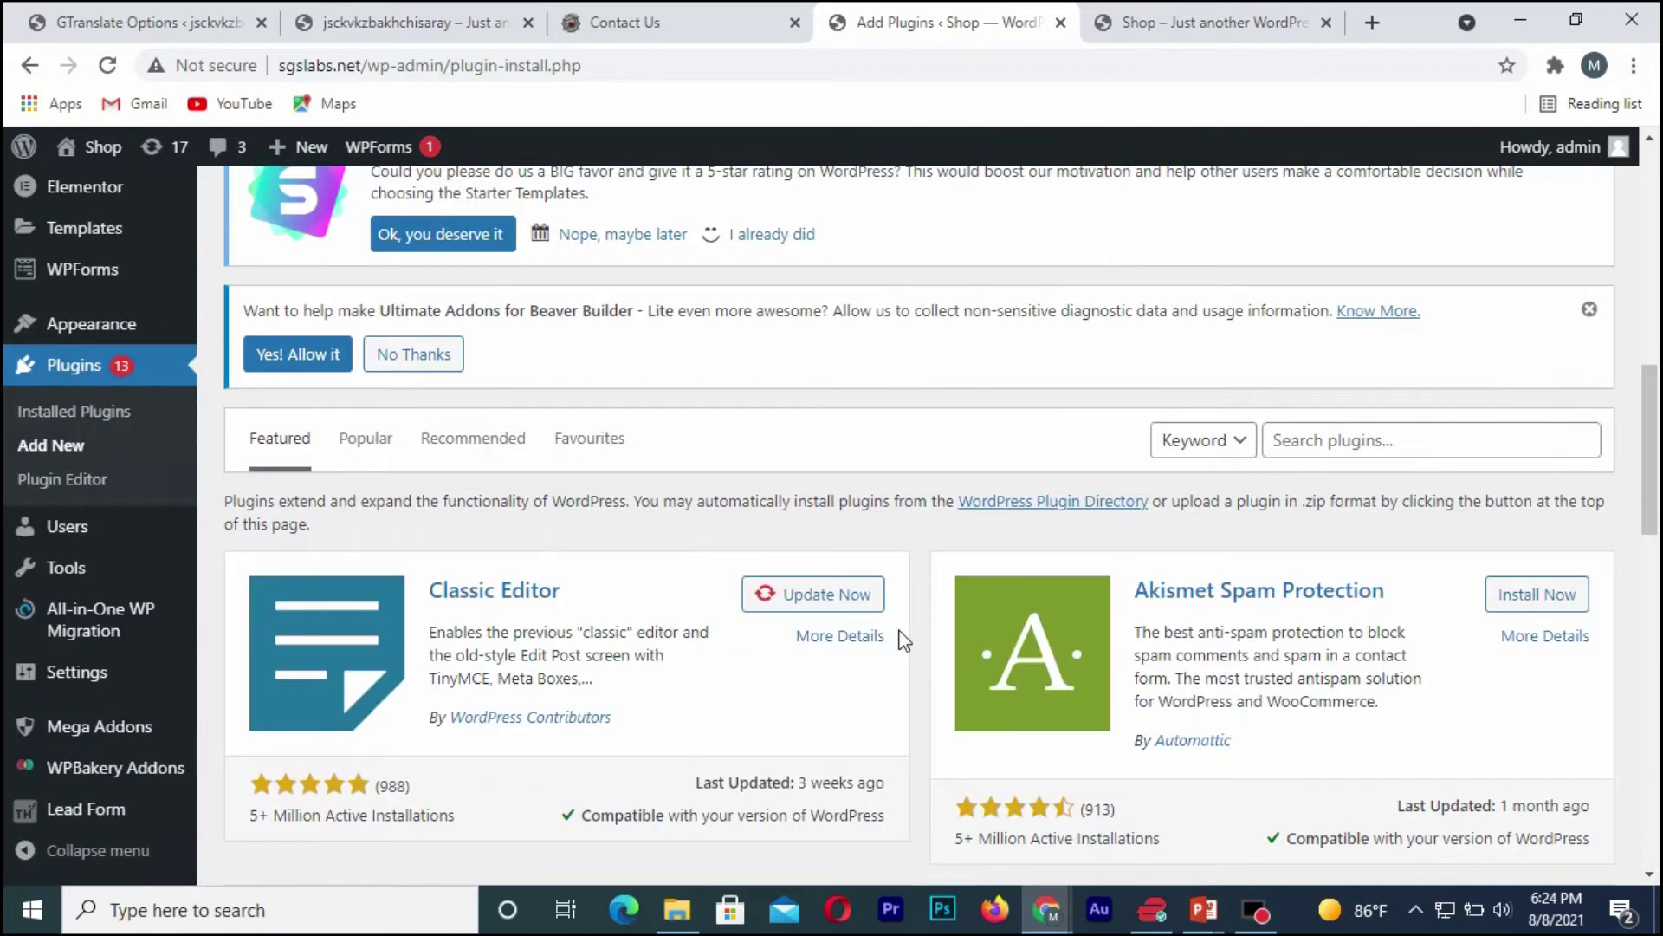
- Search for GTranslate, then install and activate Translate WordPress with GTranslate
left_click(1355, 442)
type("GTranslate")
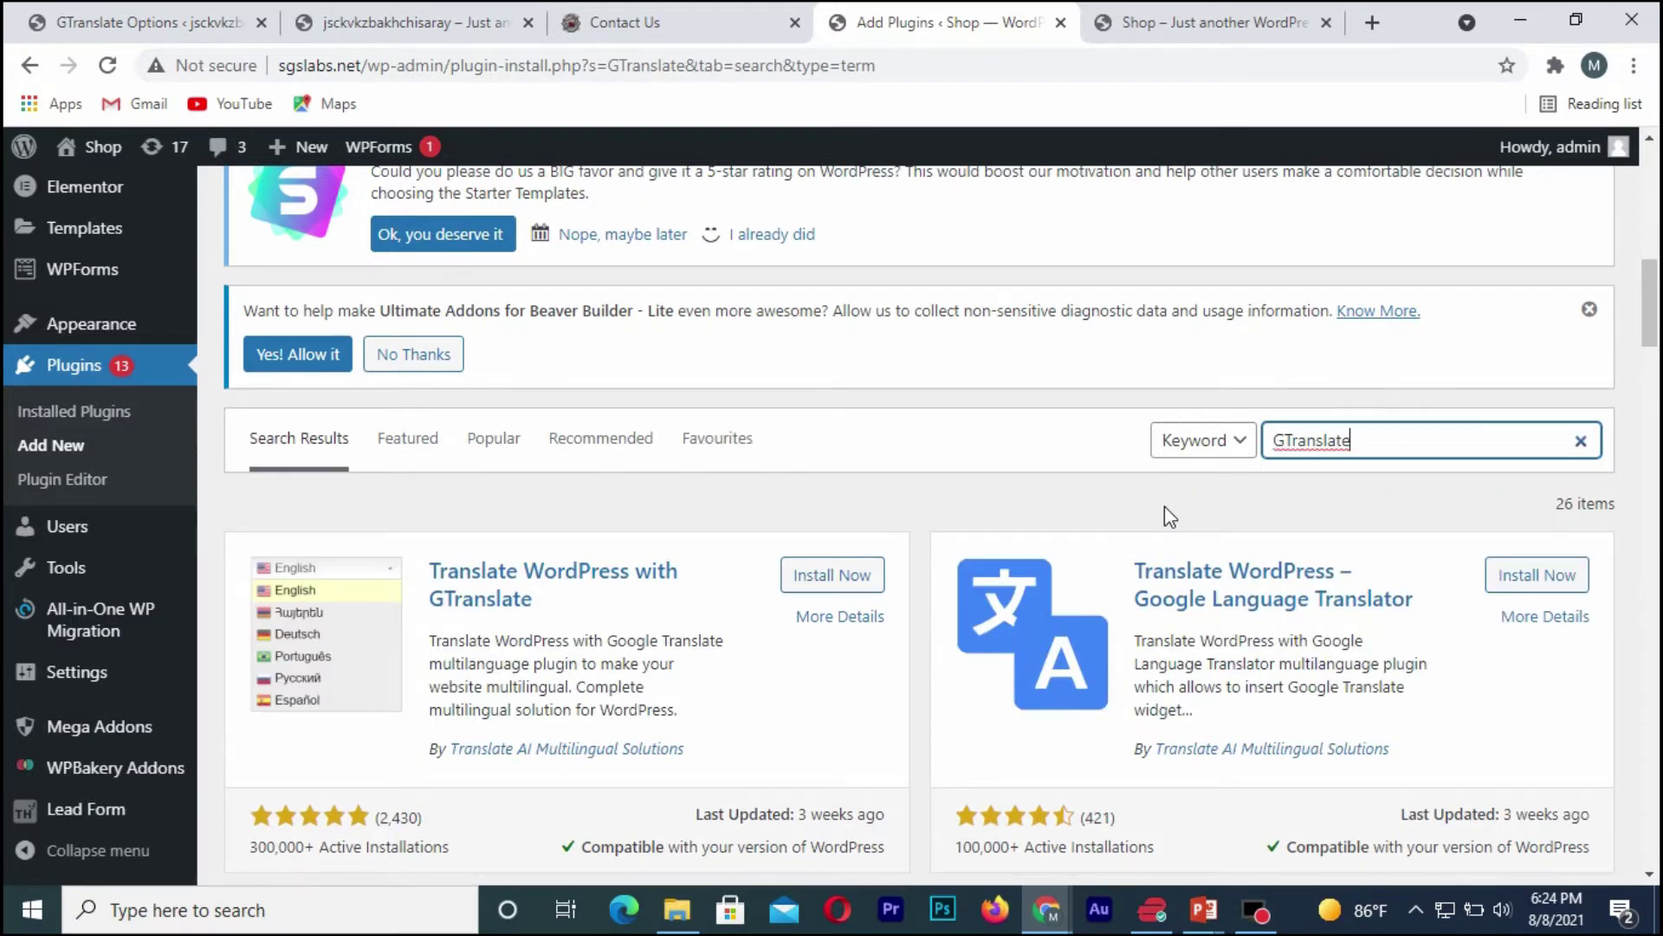
left_click(840, 575)
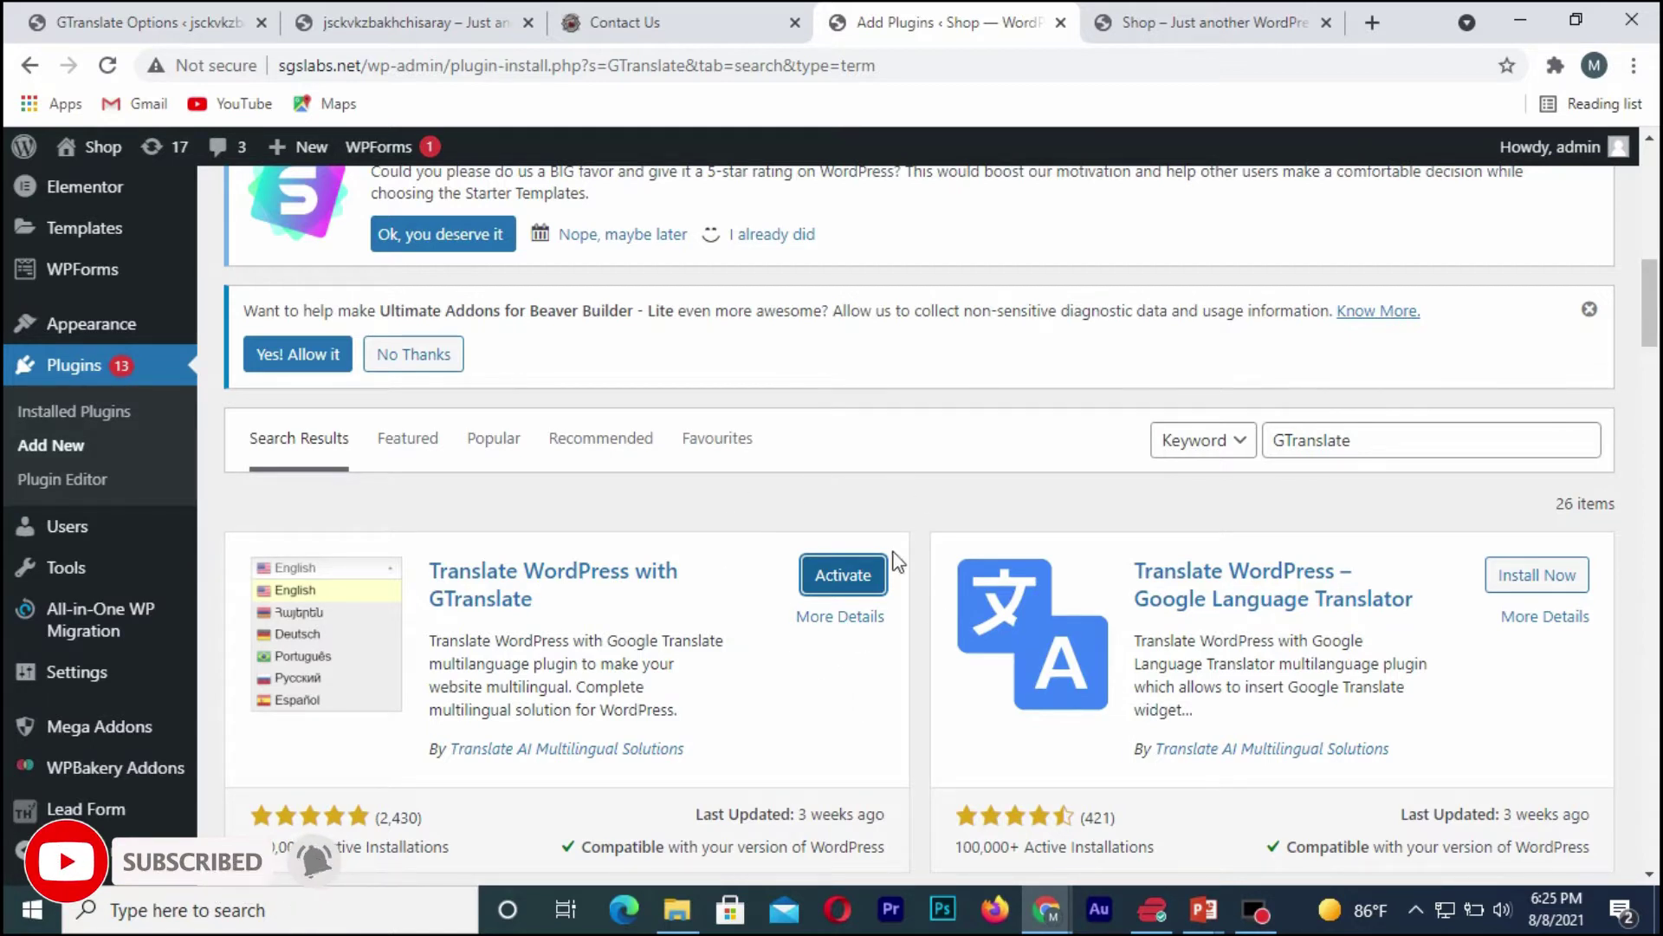
left_click(828, 586)
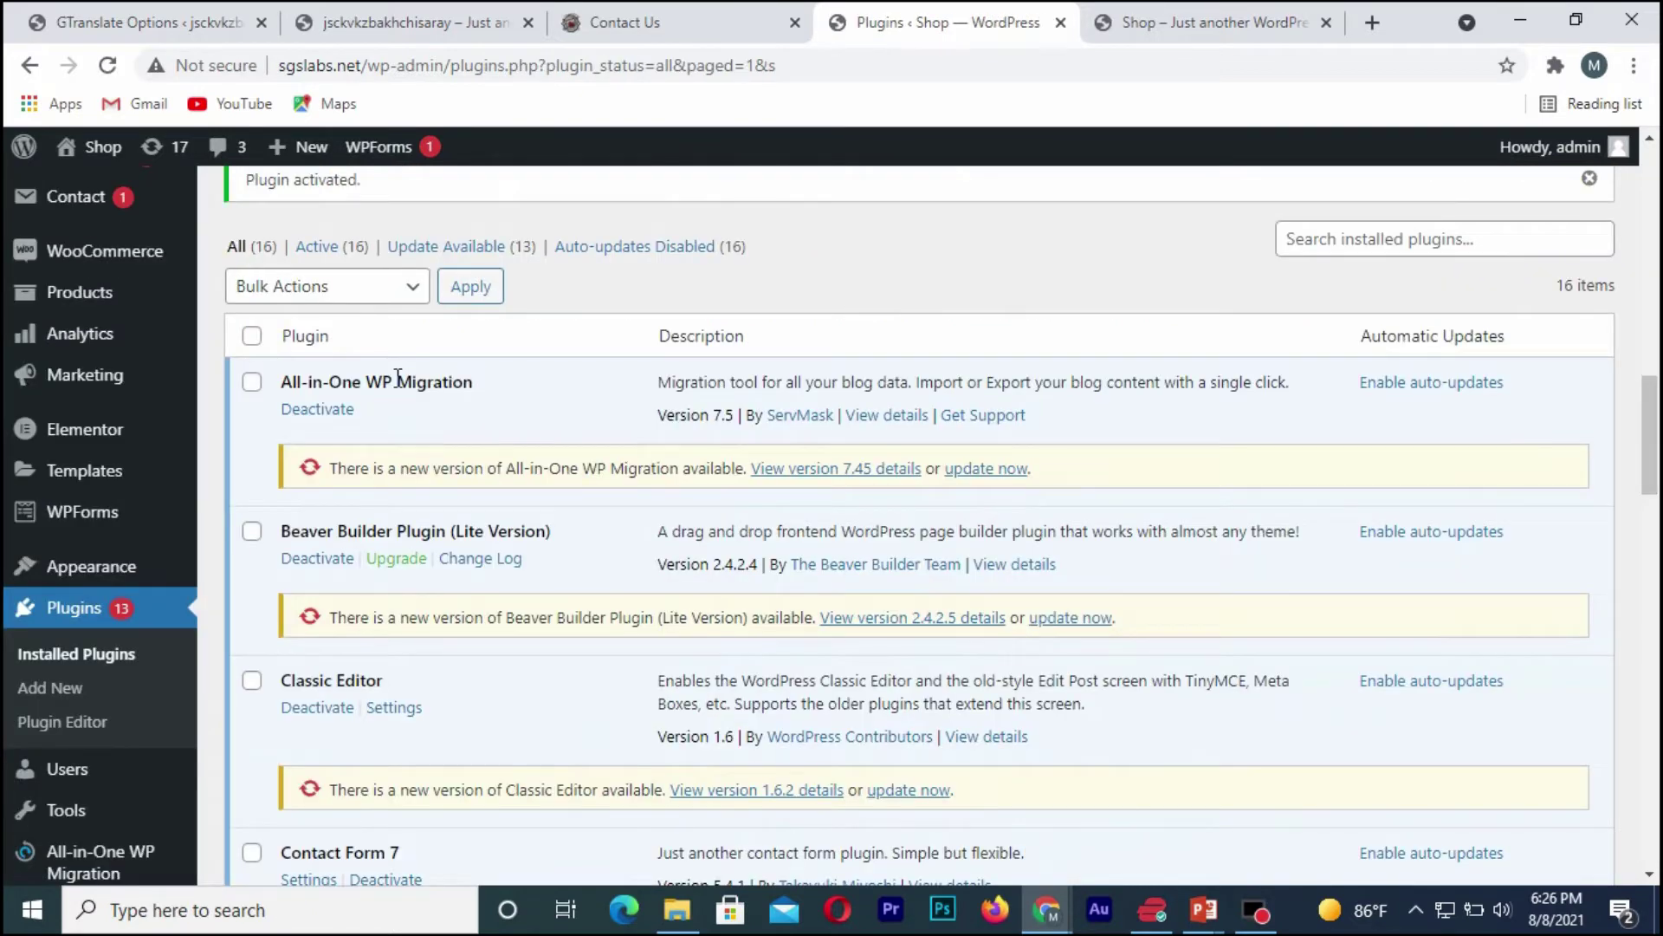
- Open the GTranslate options page under Settings > GTranslate
scroll(398, 376, "down", 4)
mouse_move(56, 681)
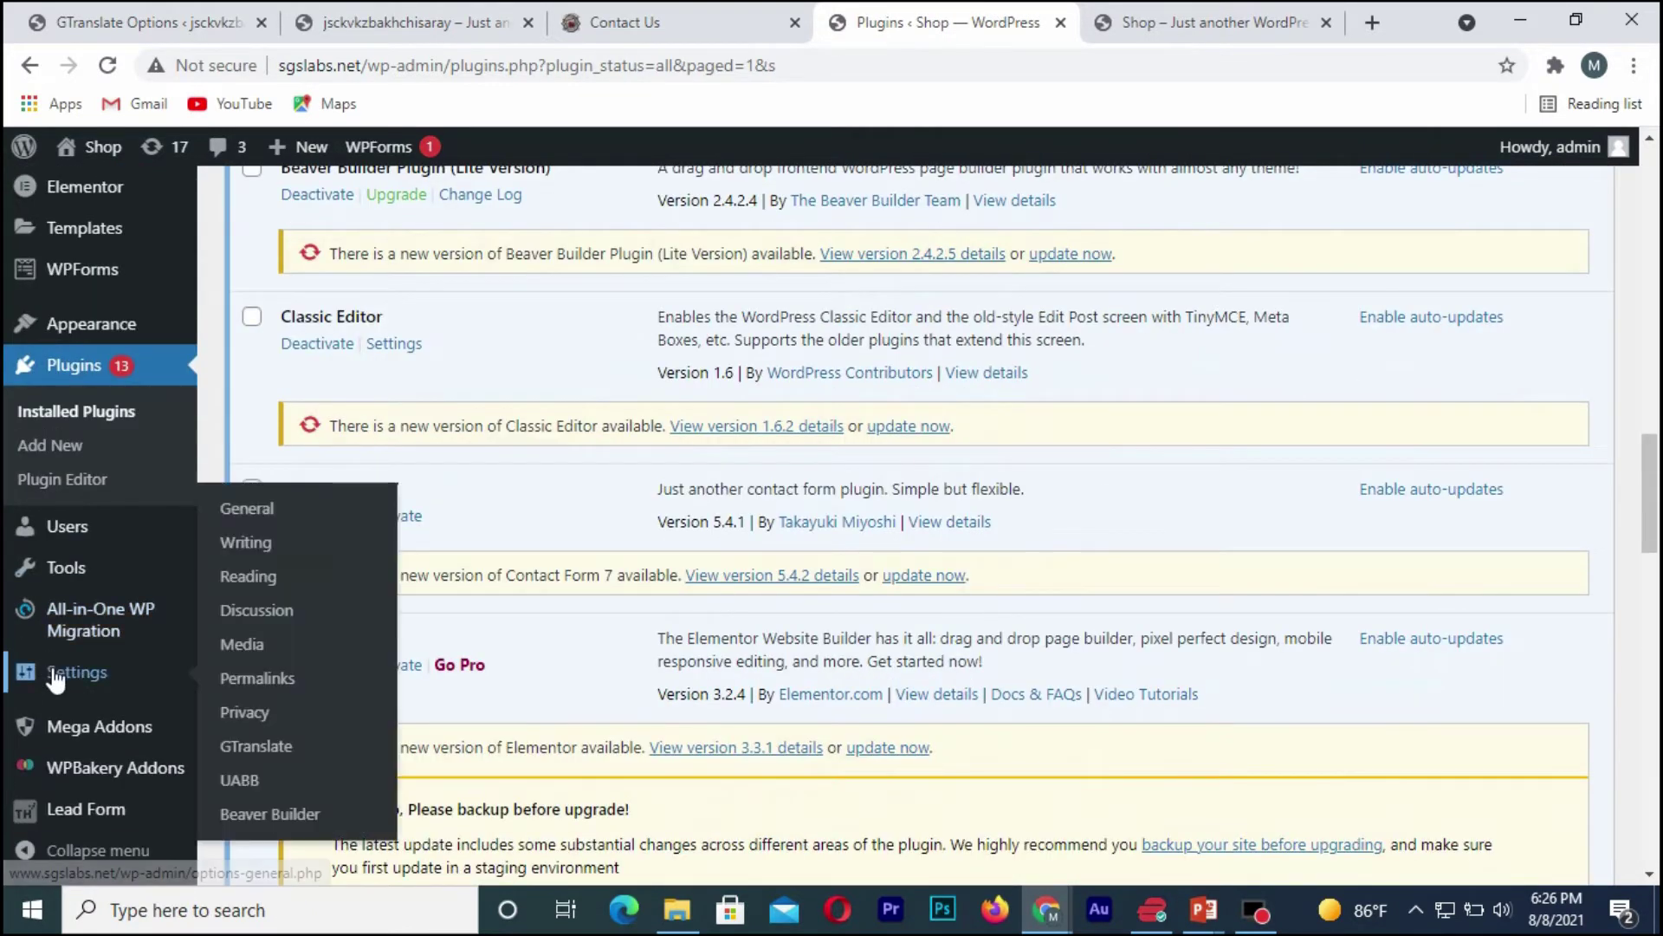
left_click(240, 747)
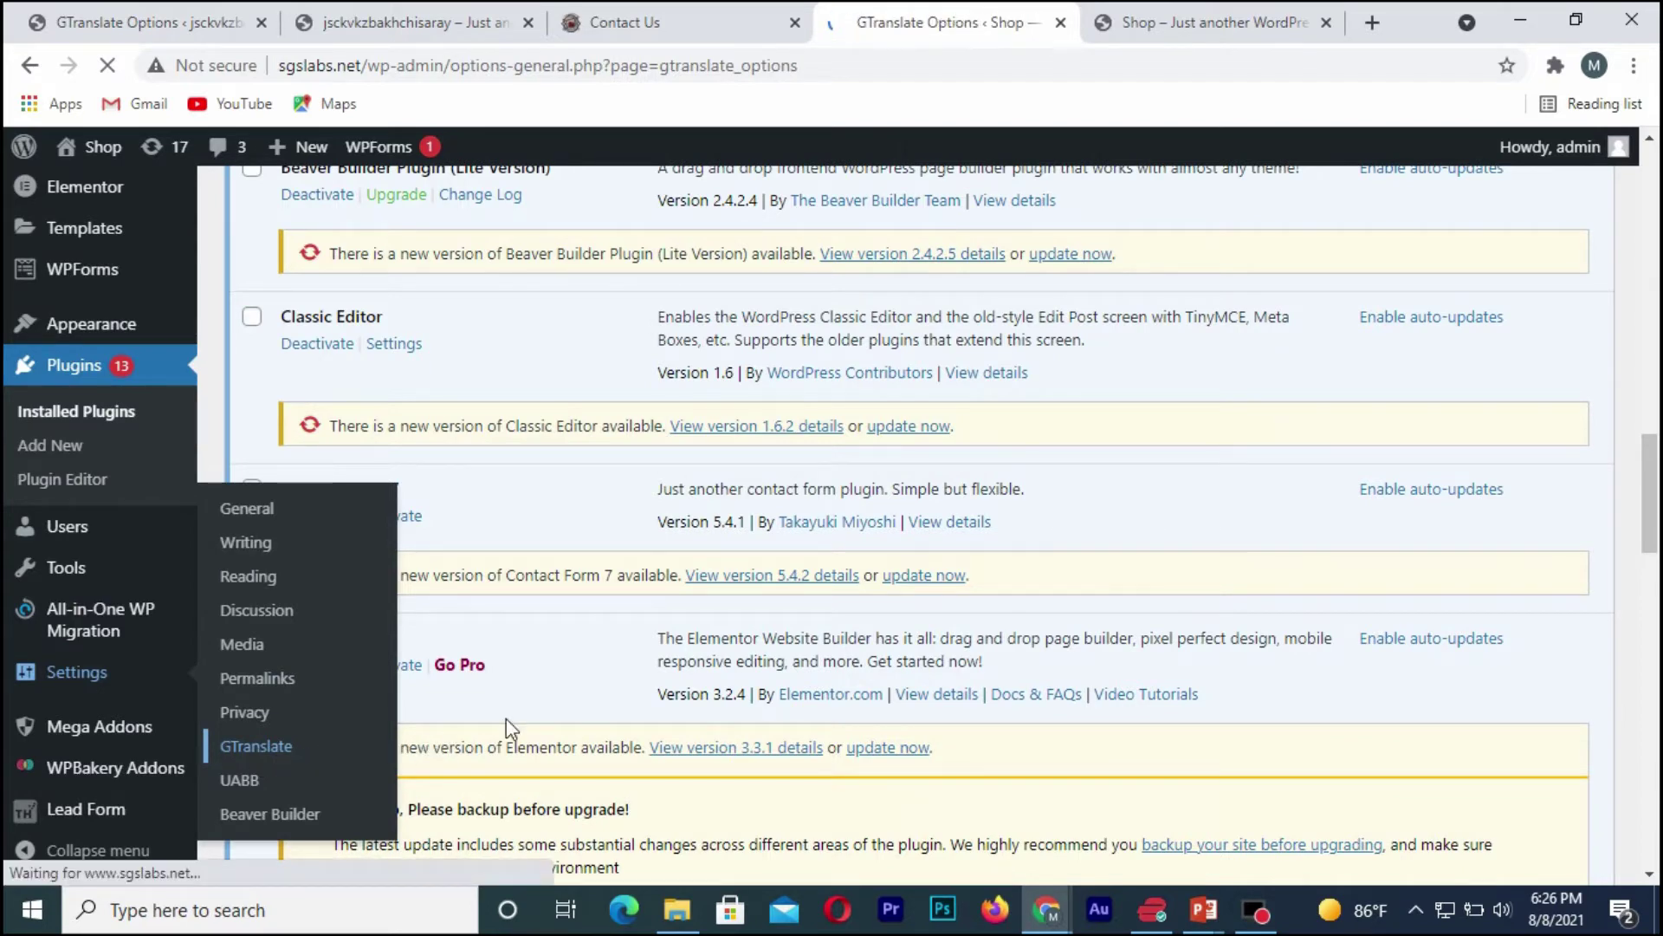
scroll(618, 581, "down", 8)
- Tick Albanian, Bosnian, Cebuano, Hebrew and Nepali in the GTranslate flag languages list
scroll(619, 582, "down", 4)
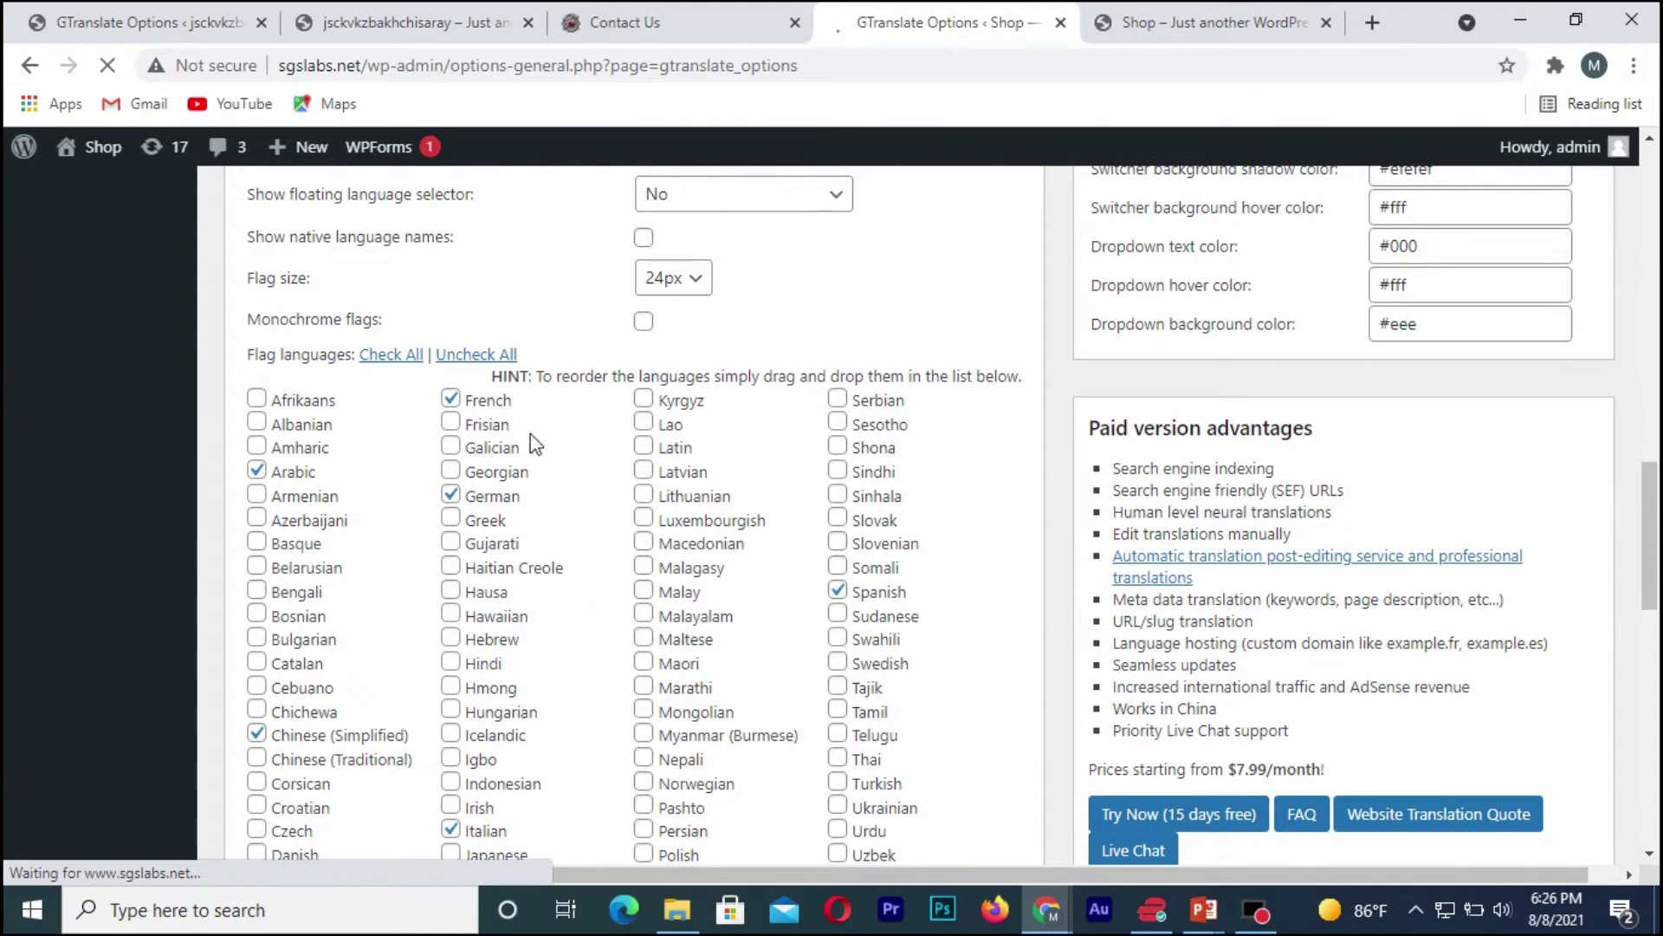
scroll(312, 485, "up", 1)
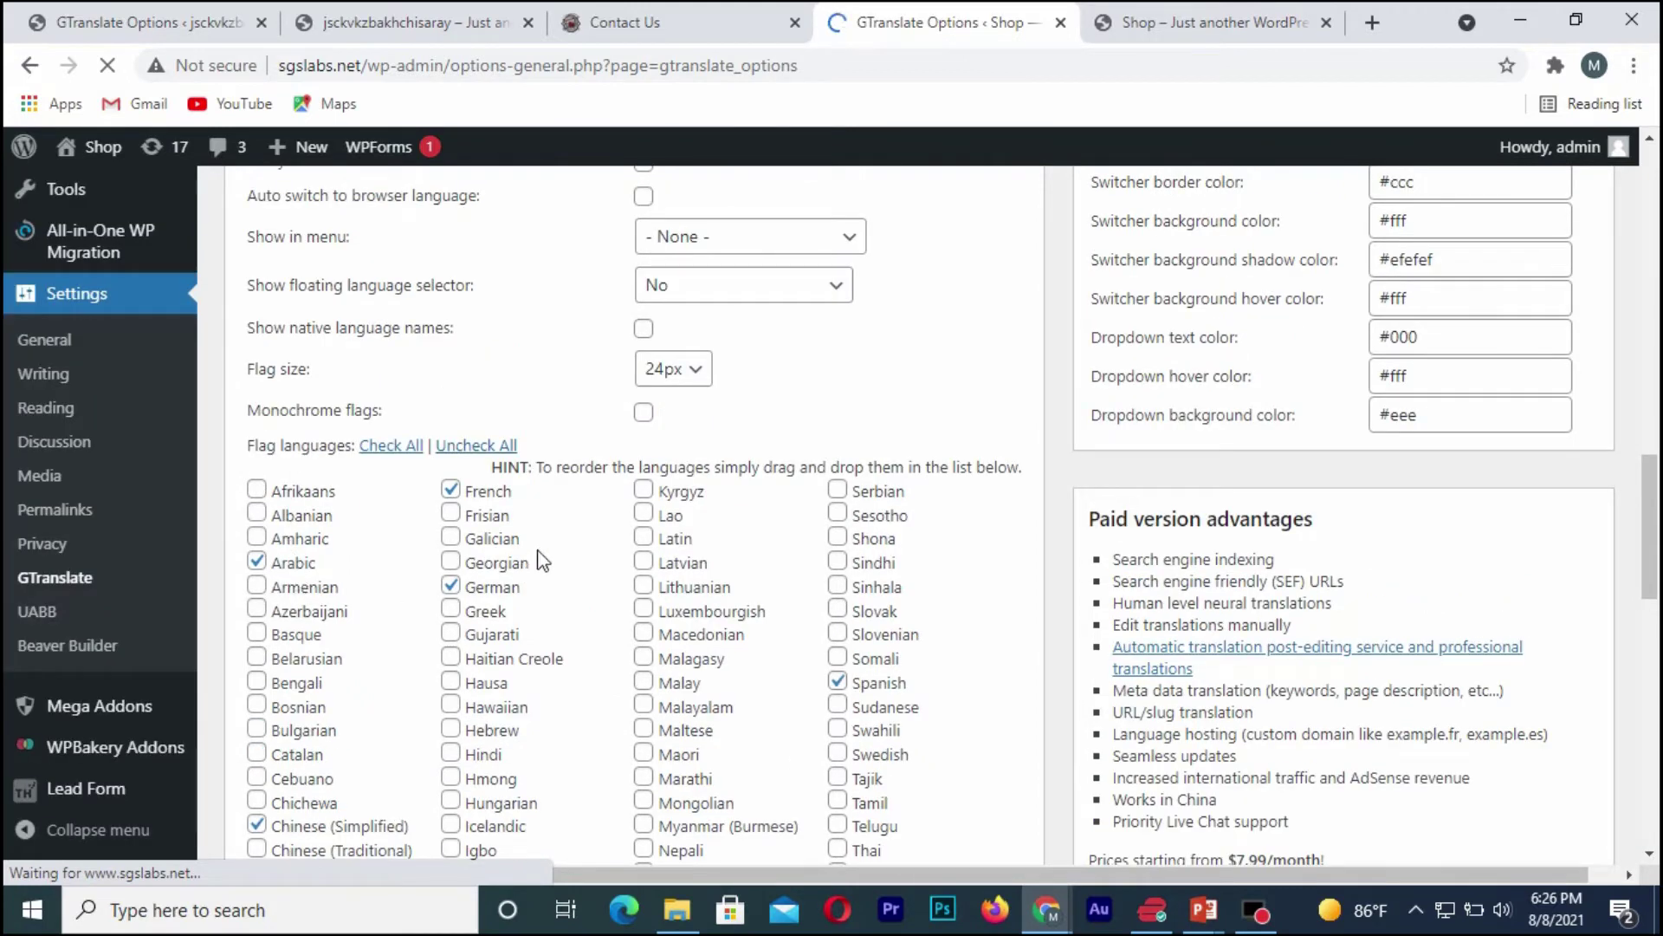
scroll(537, 559, "down", 3)
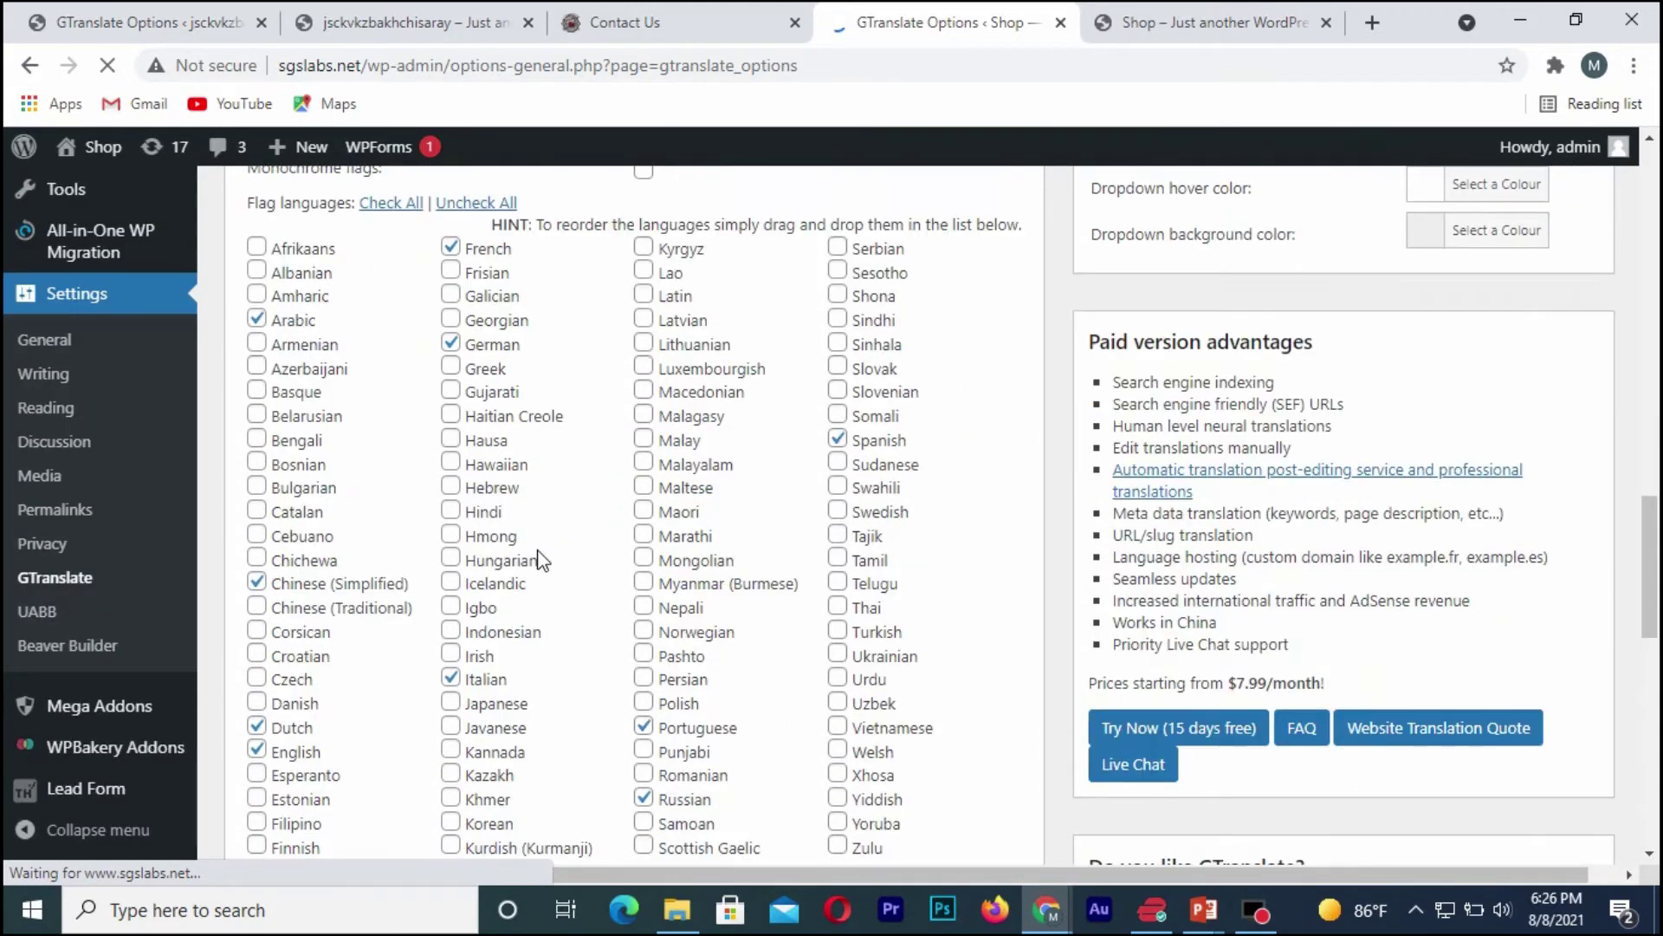
left_click(258, 560)
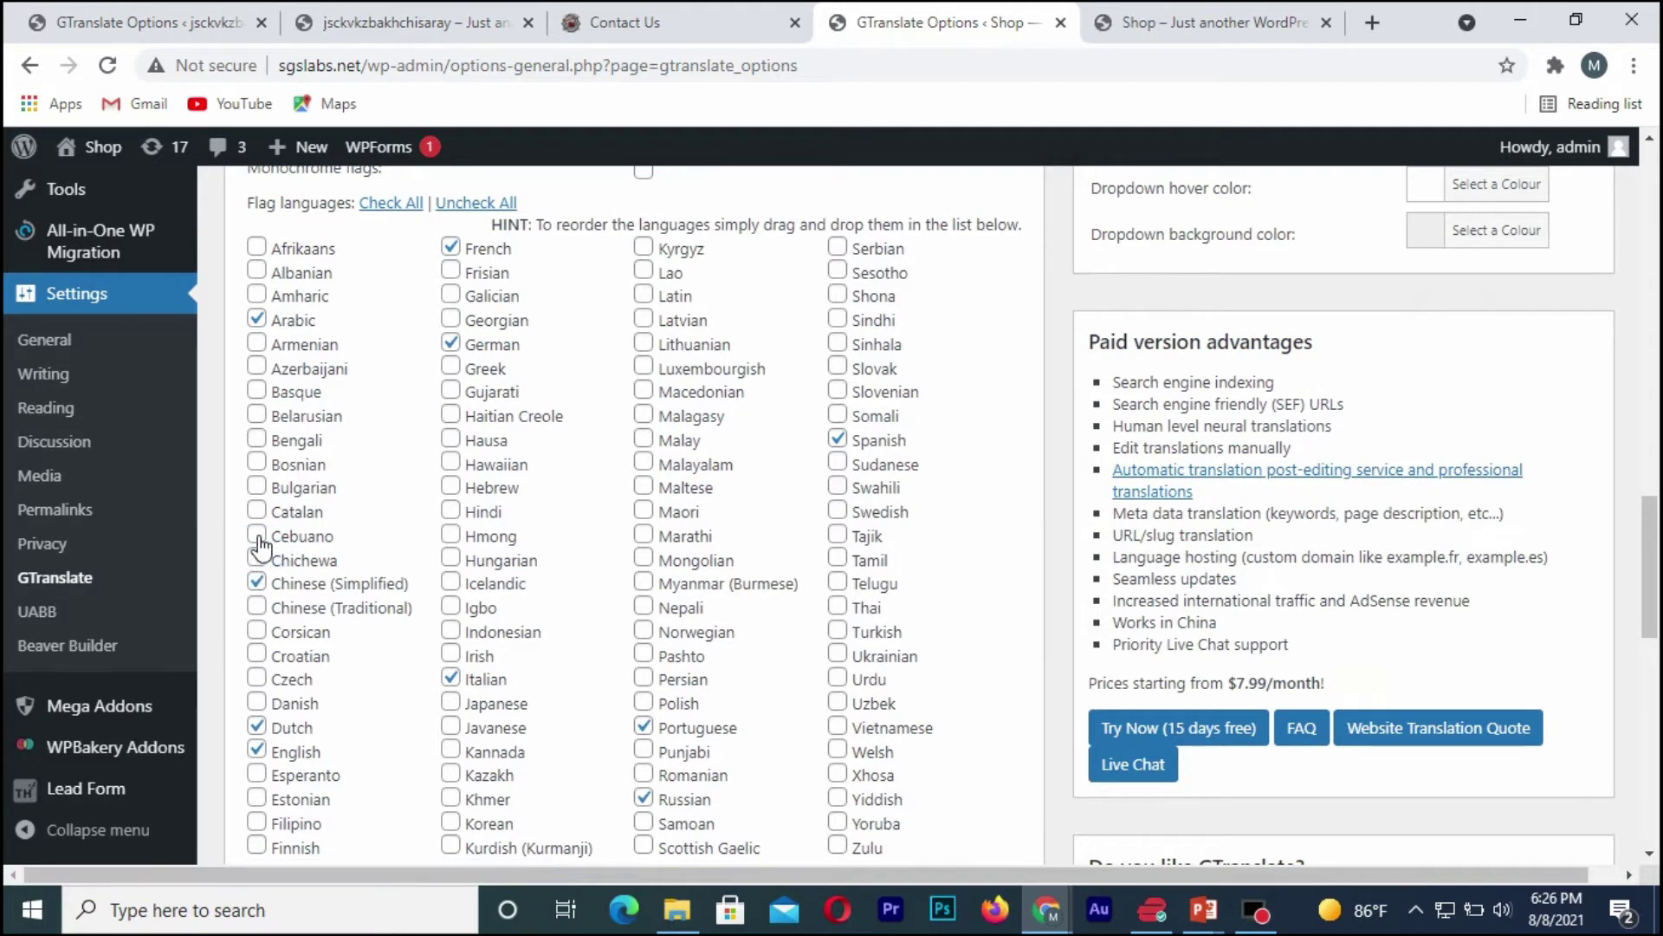
left_click(254, 536)
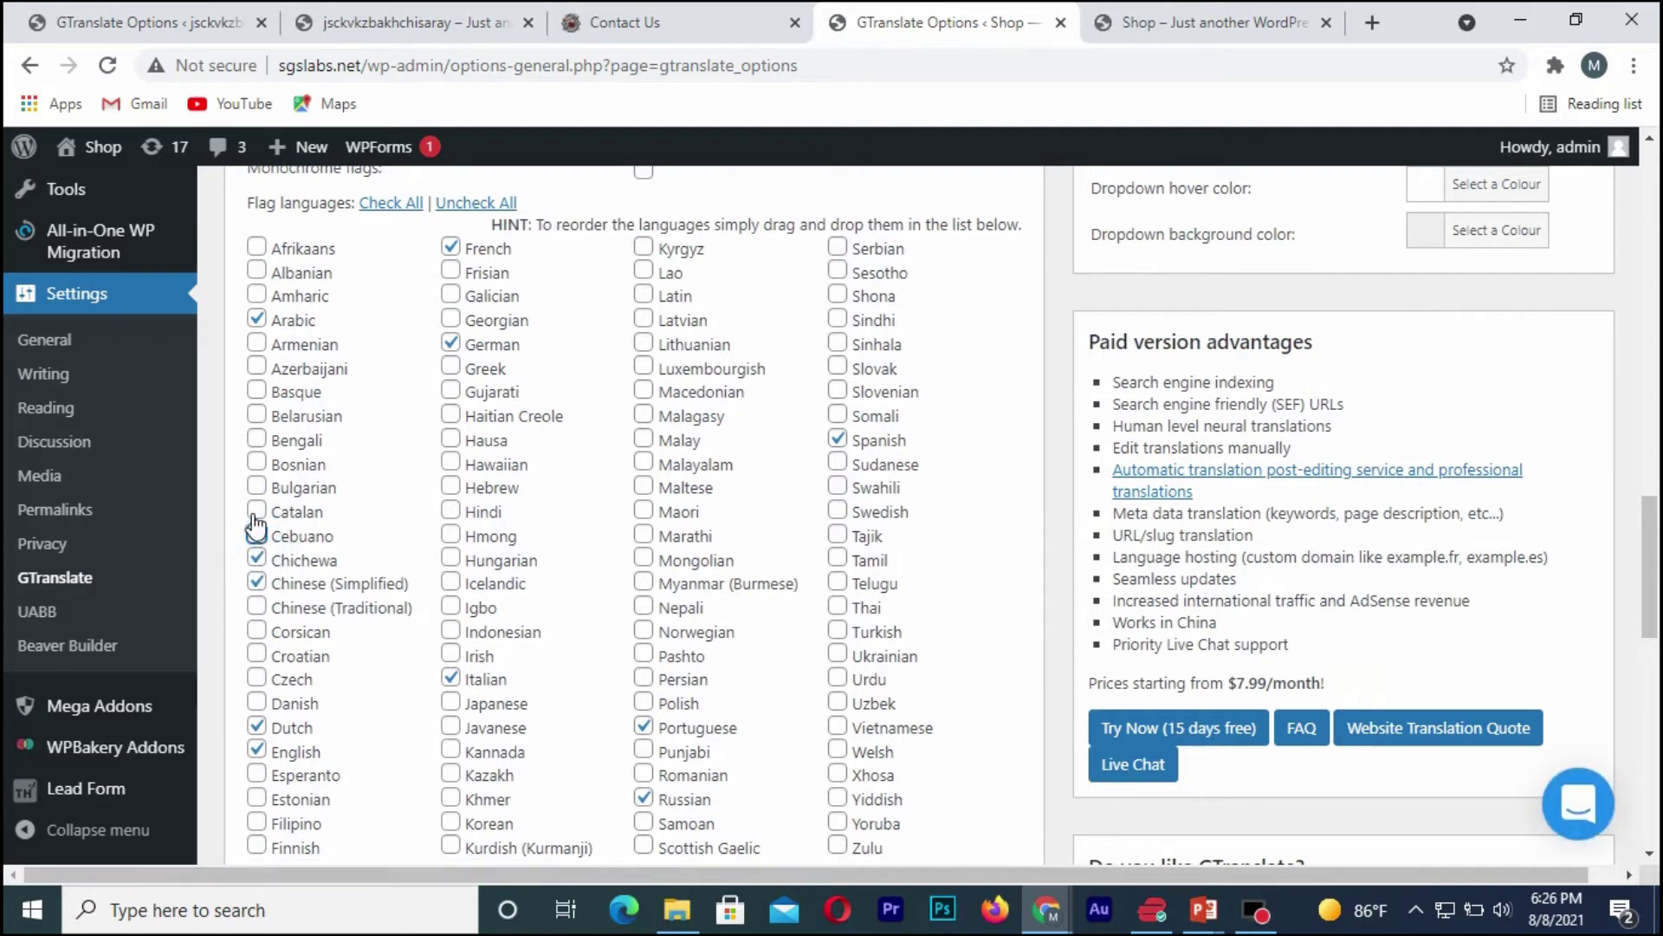
left_click(256, 463)
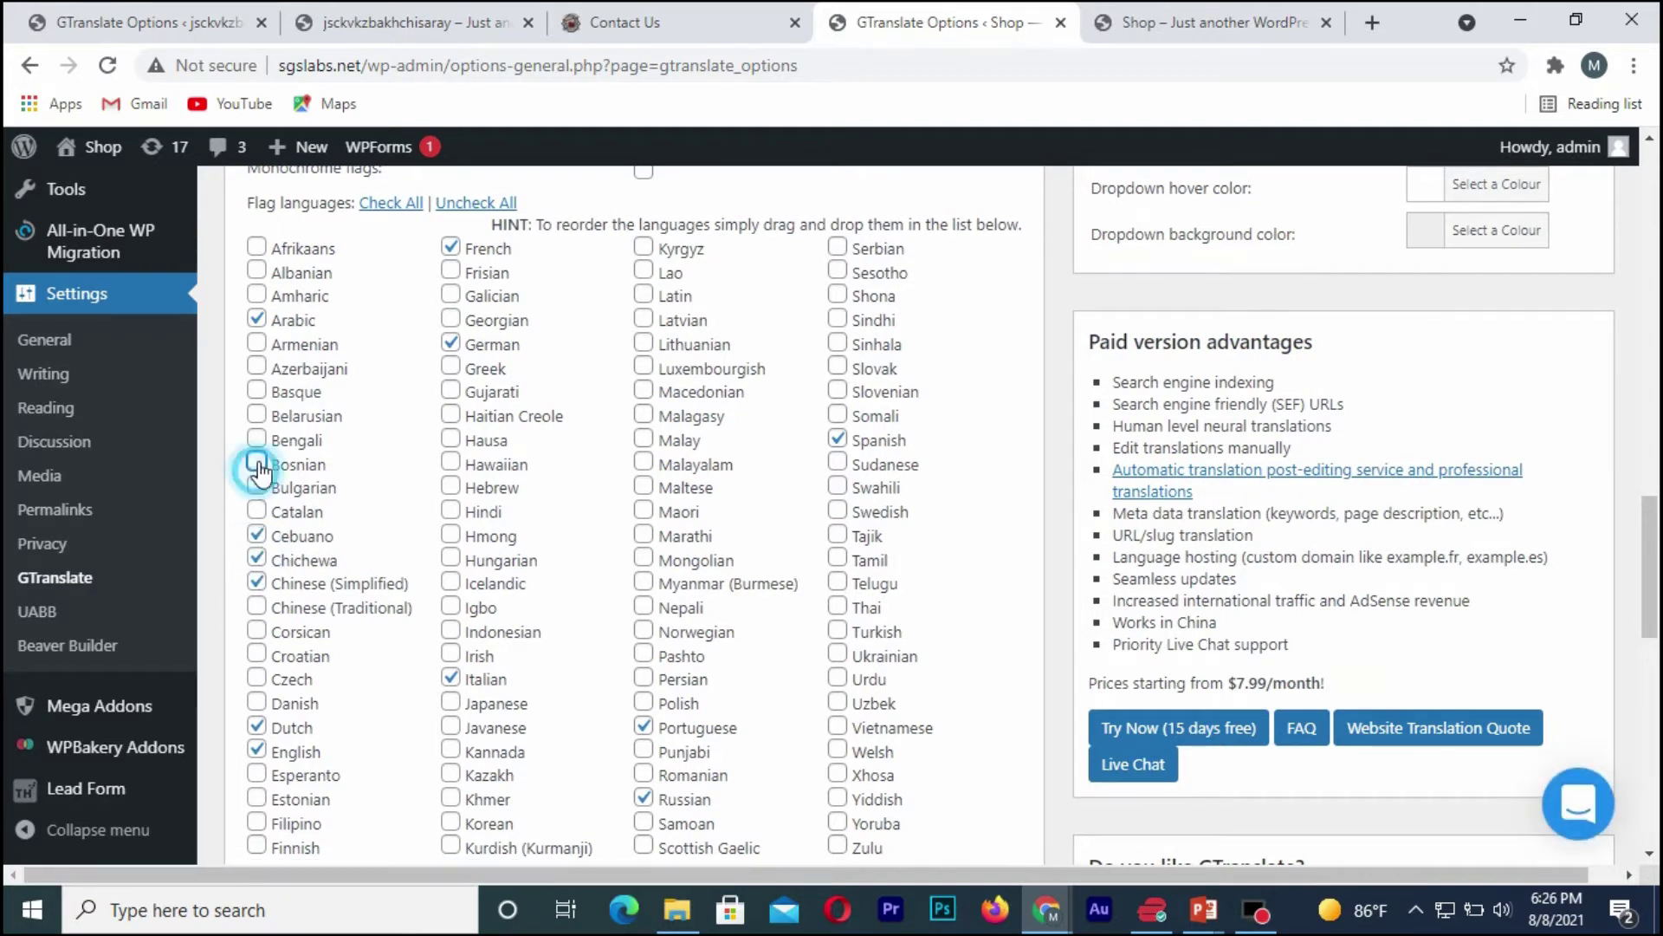
left_click(256, 271)
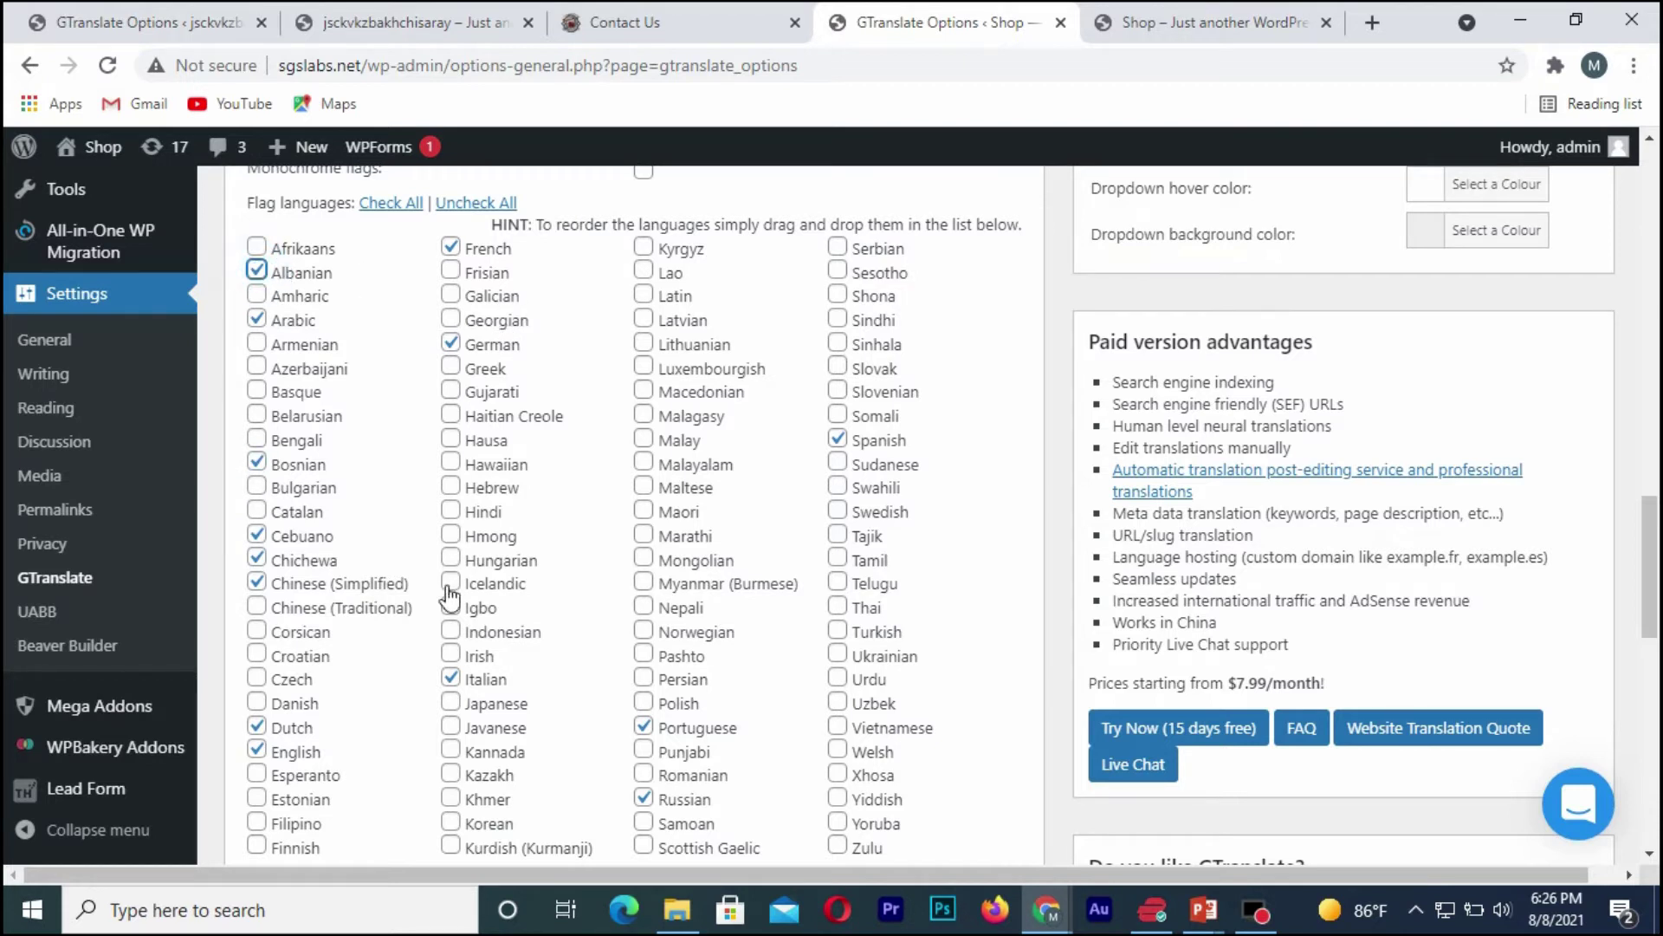
left_click(451, 486)
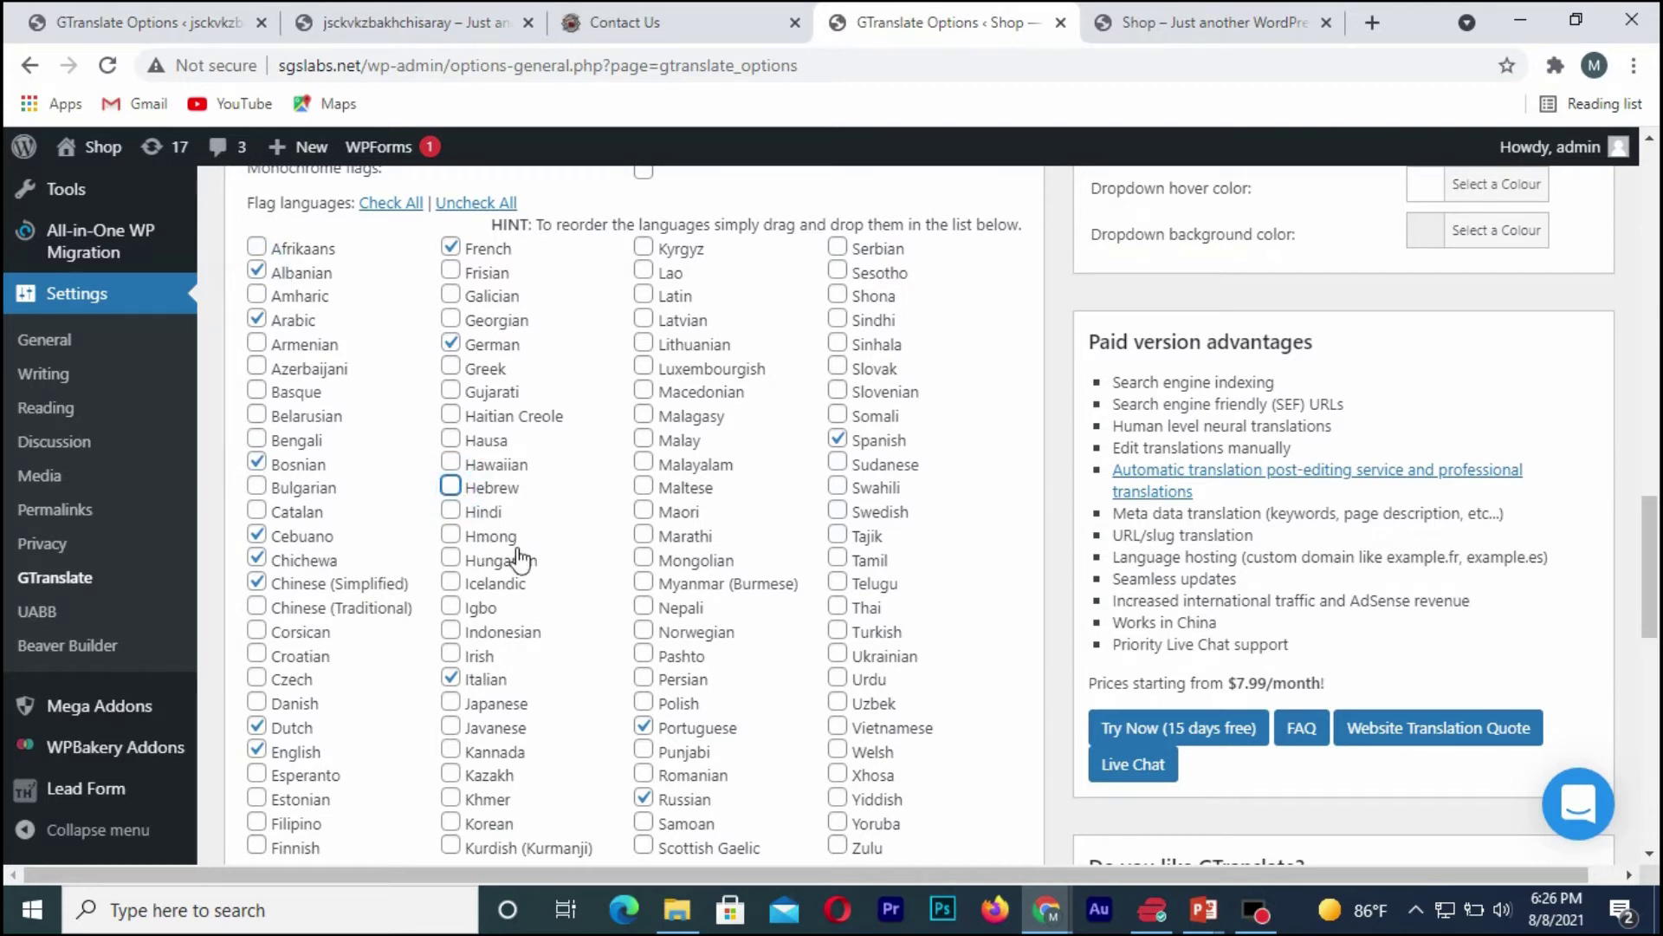
left_click(644, 609)
scroll(660, 524, "down", 4)
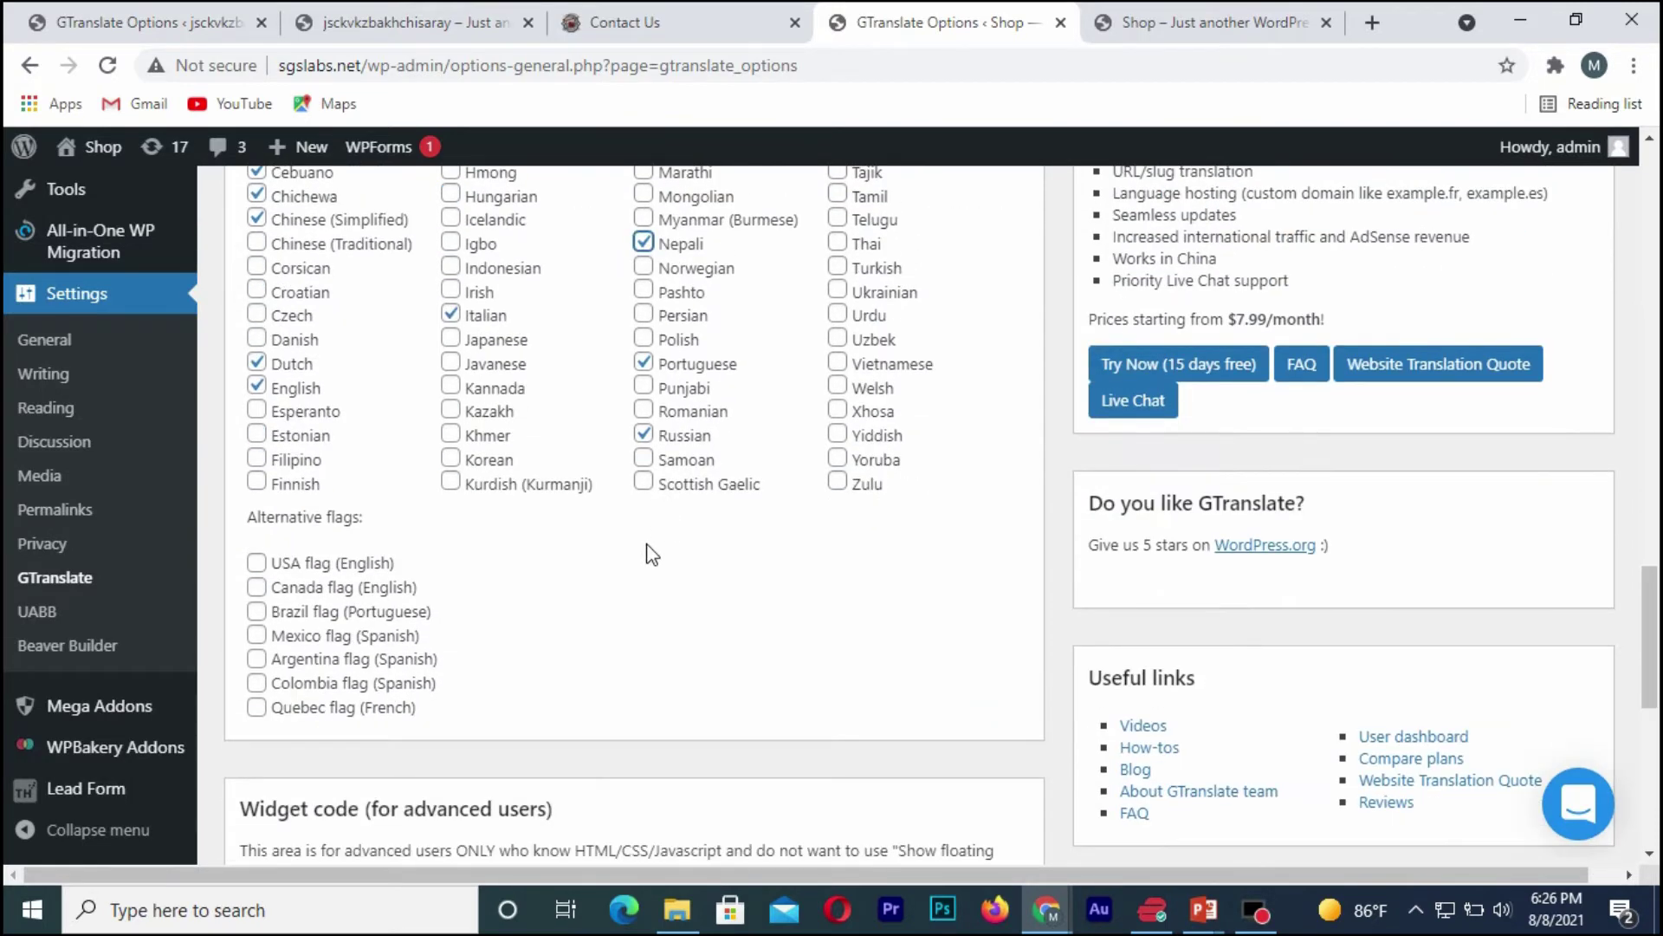
scroll(652, 555, "up", 11)
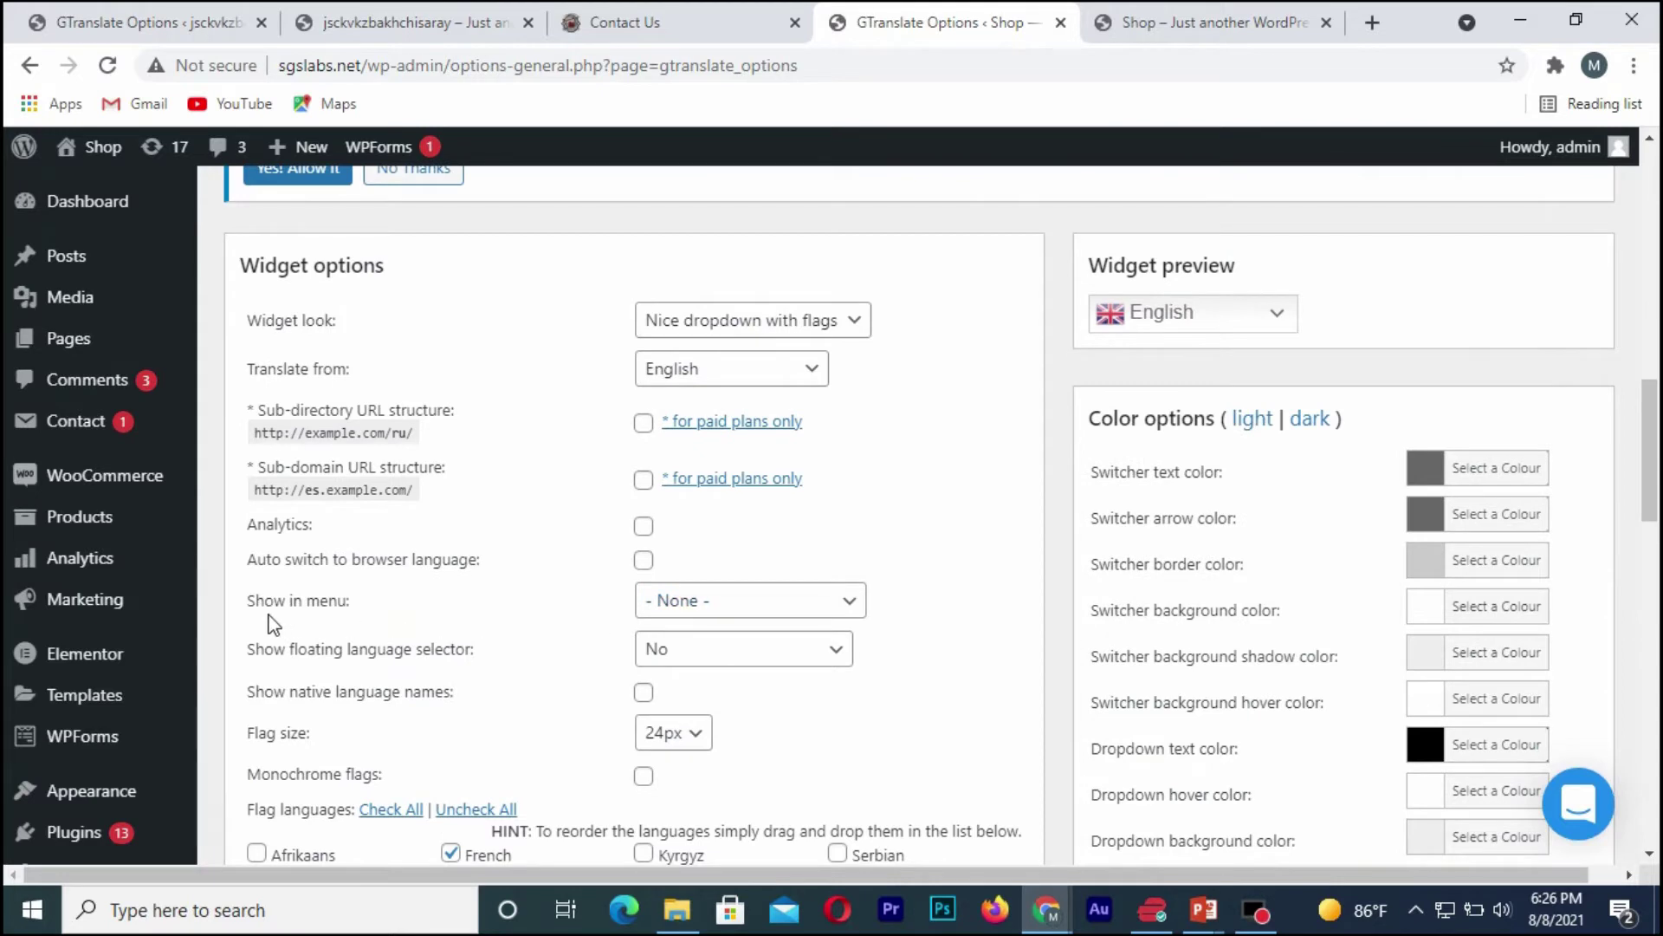
left_click(684, 612)
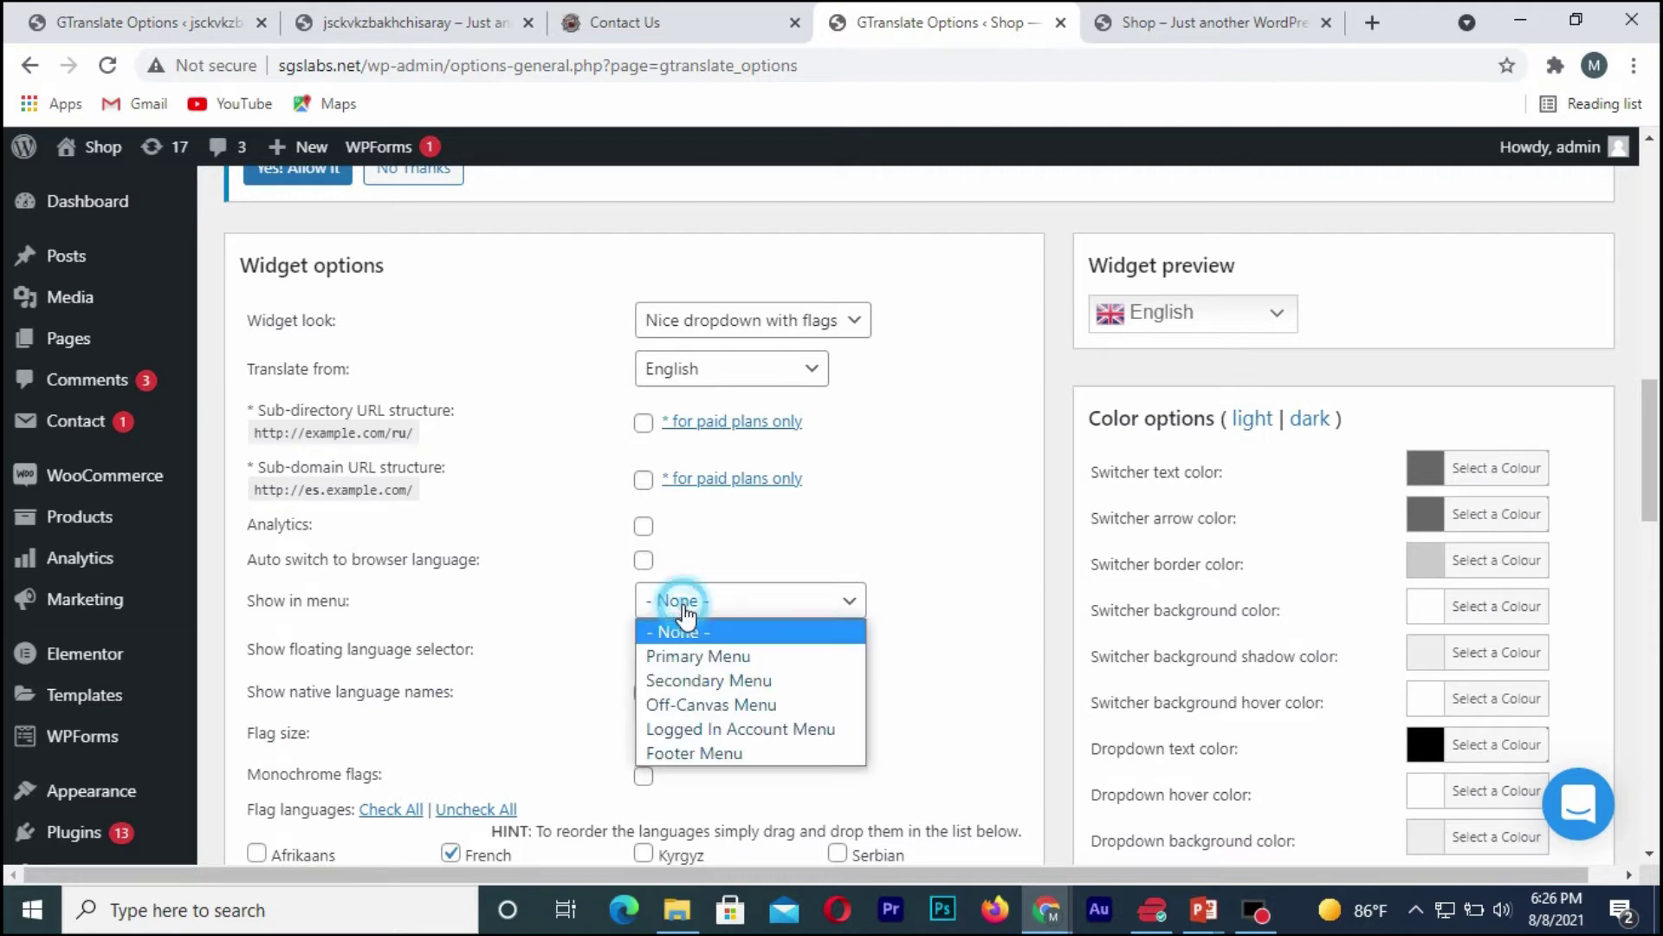
- Set Show in menu to Primary Menu, keeping Show floating language selector at No
left_click(693, 658)
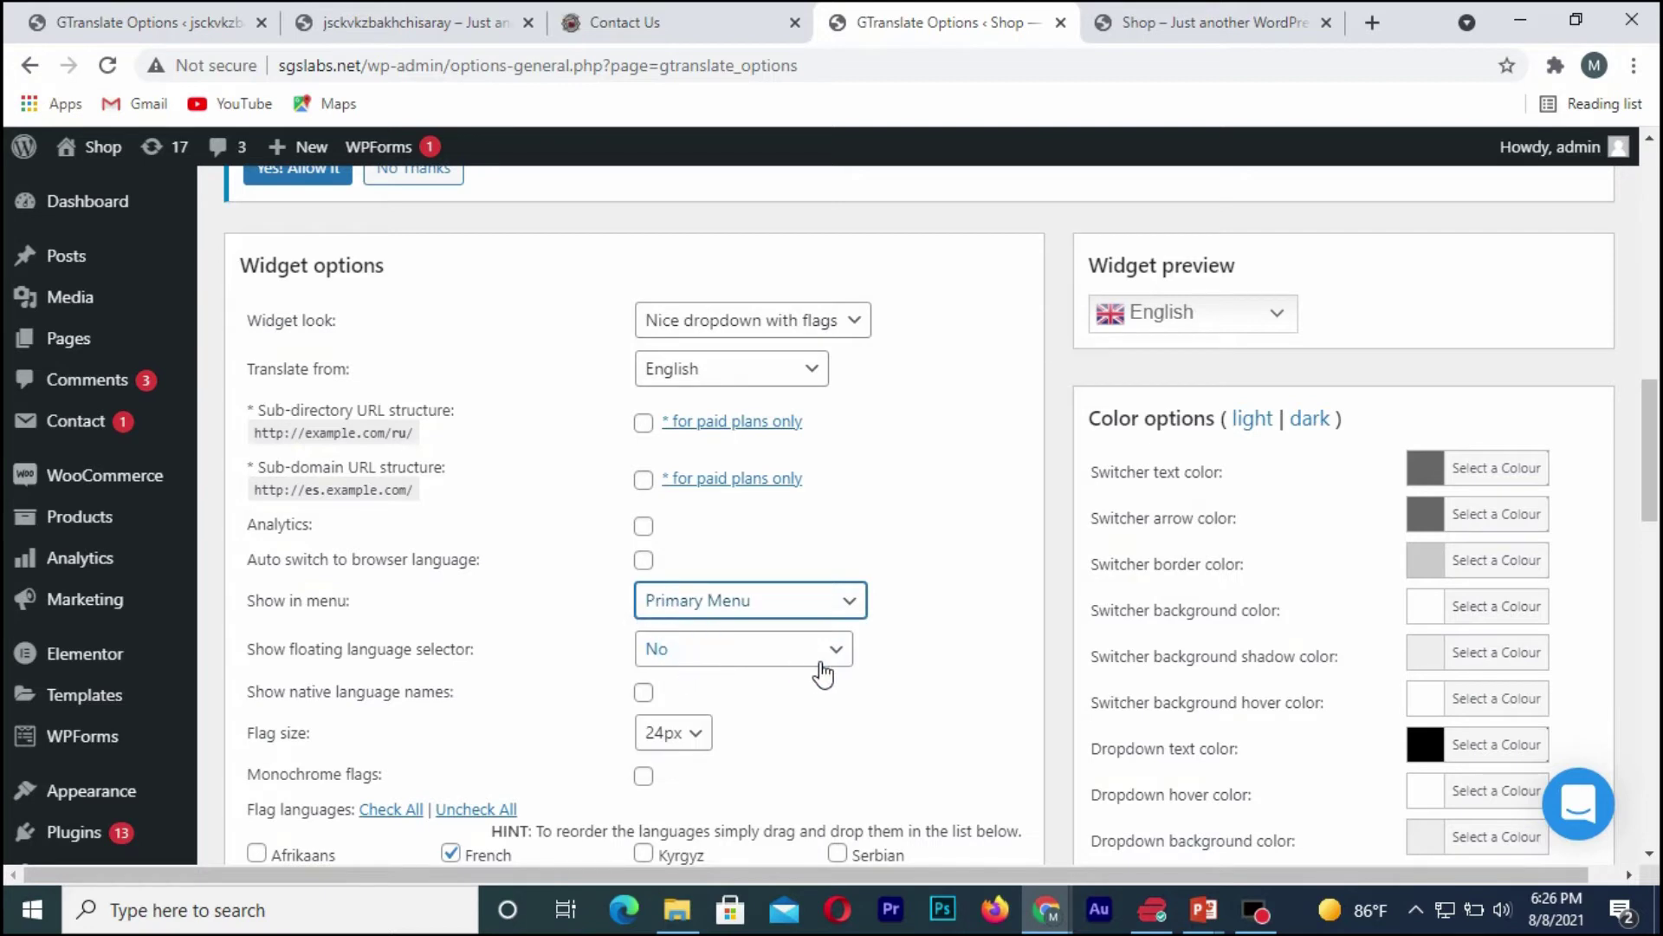
left_click(773, 670)
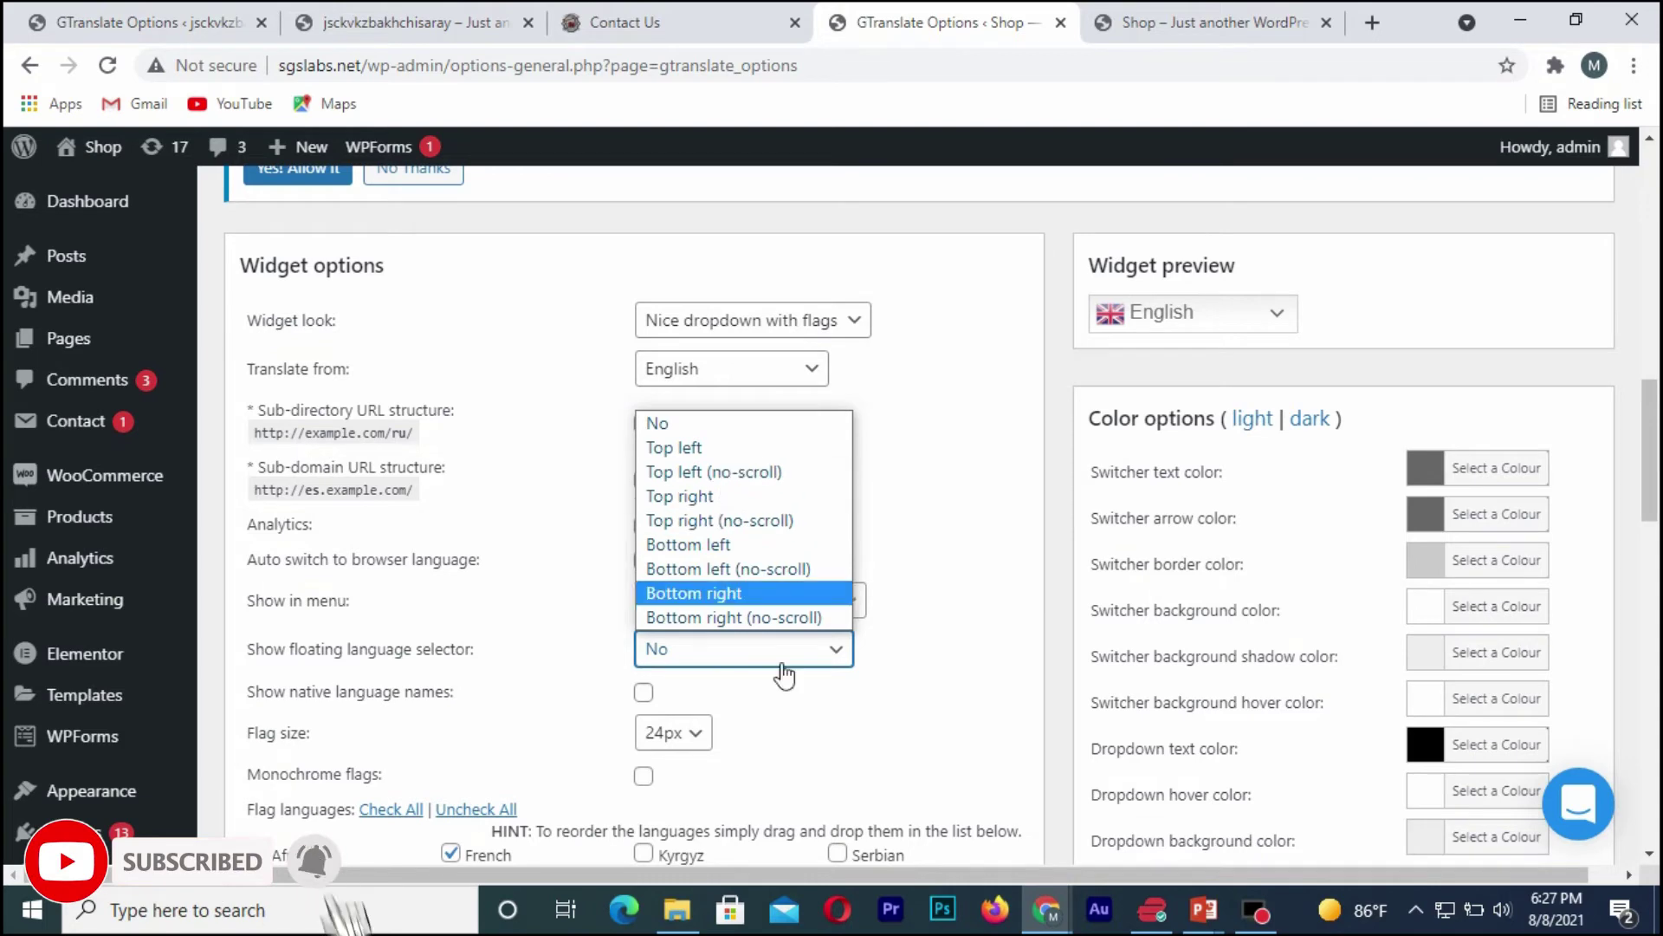
left_click(786, 739)
scroll(783, 732, "down", 12)
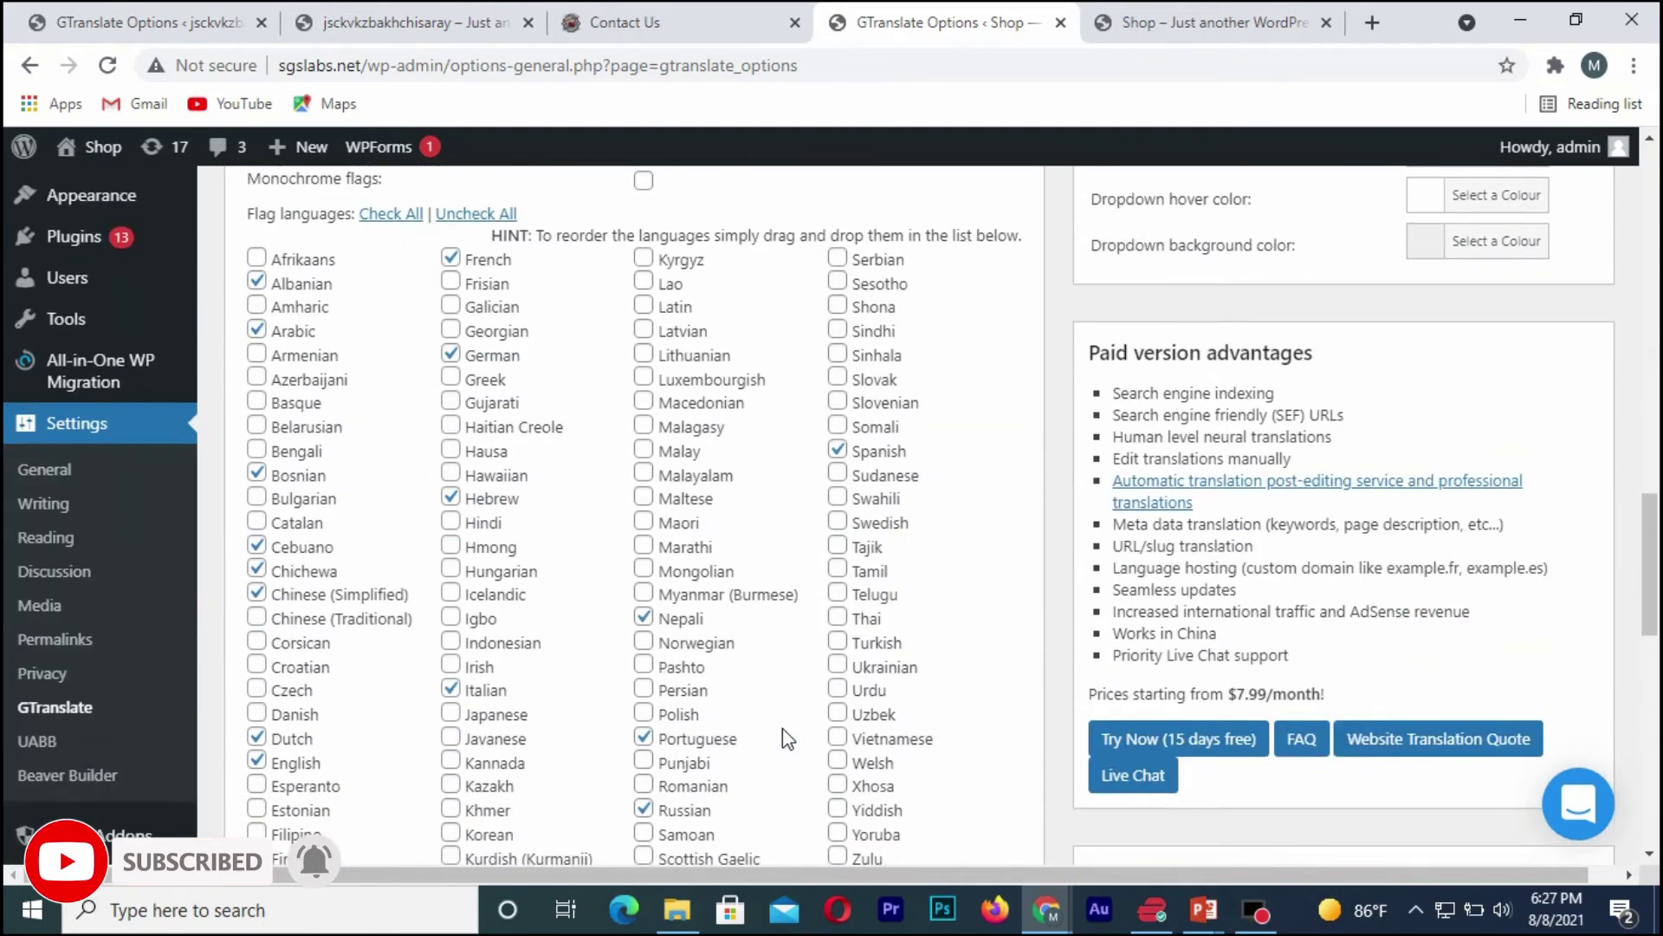
scroll(784, 727, "down", 7)
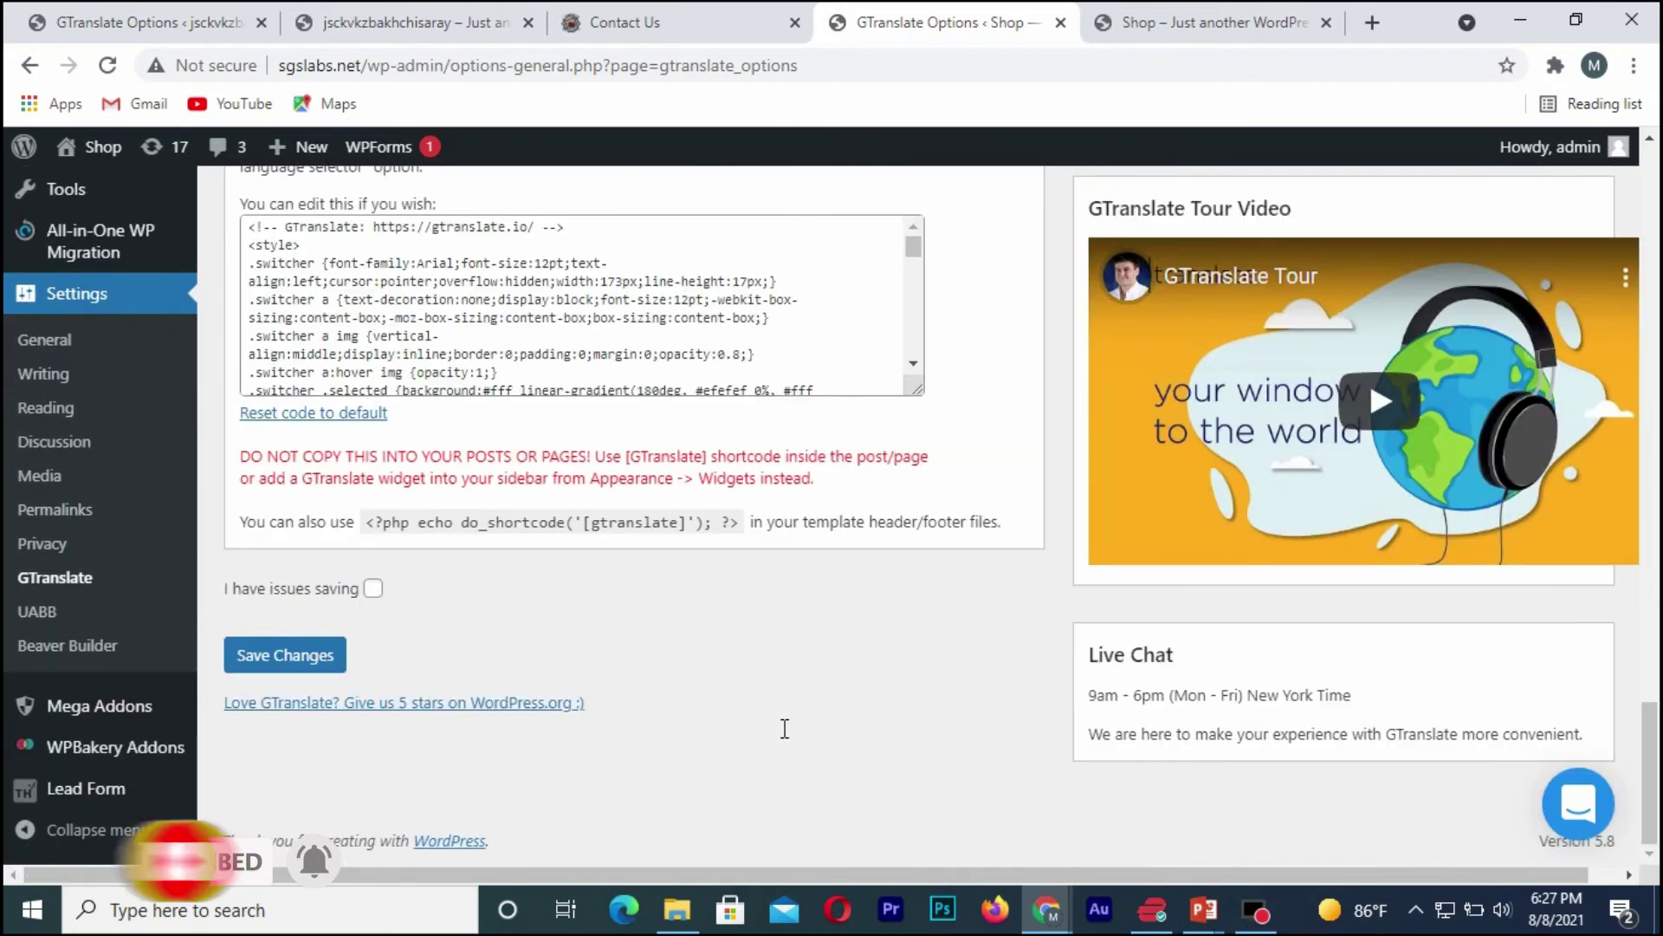
- Save the GTranslate settings and switch to the Organic Store storefront tab
left_click(319, 680)
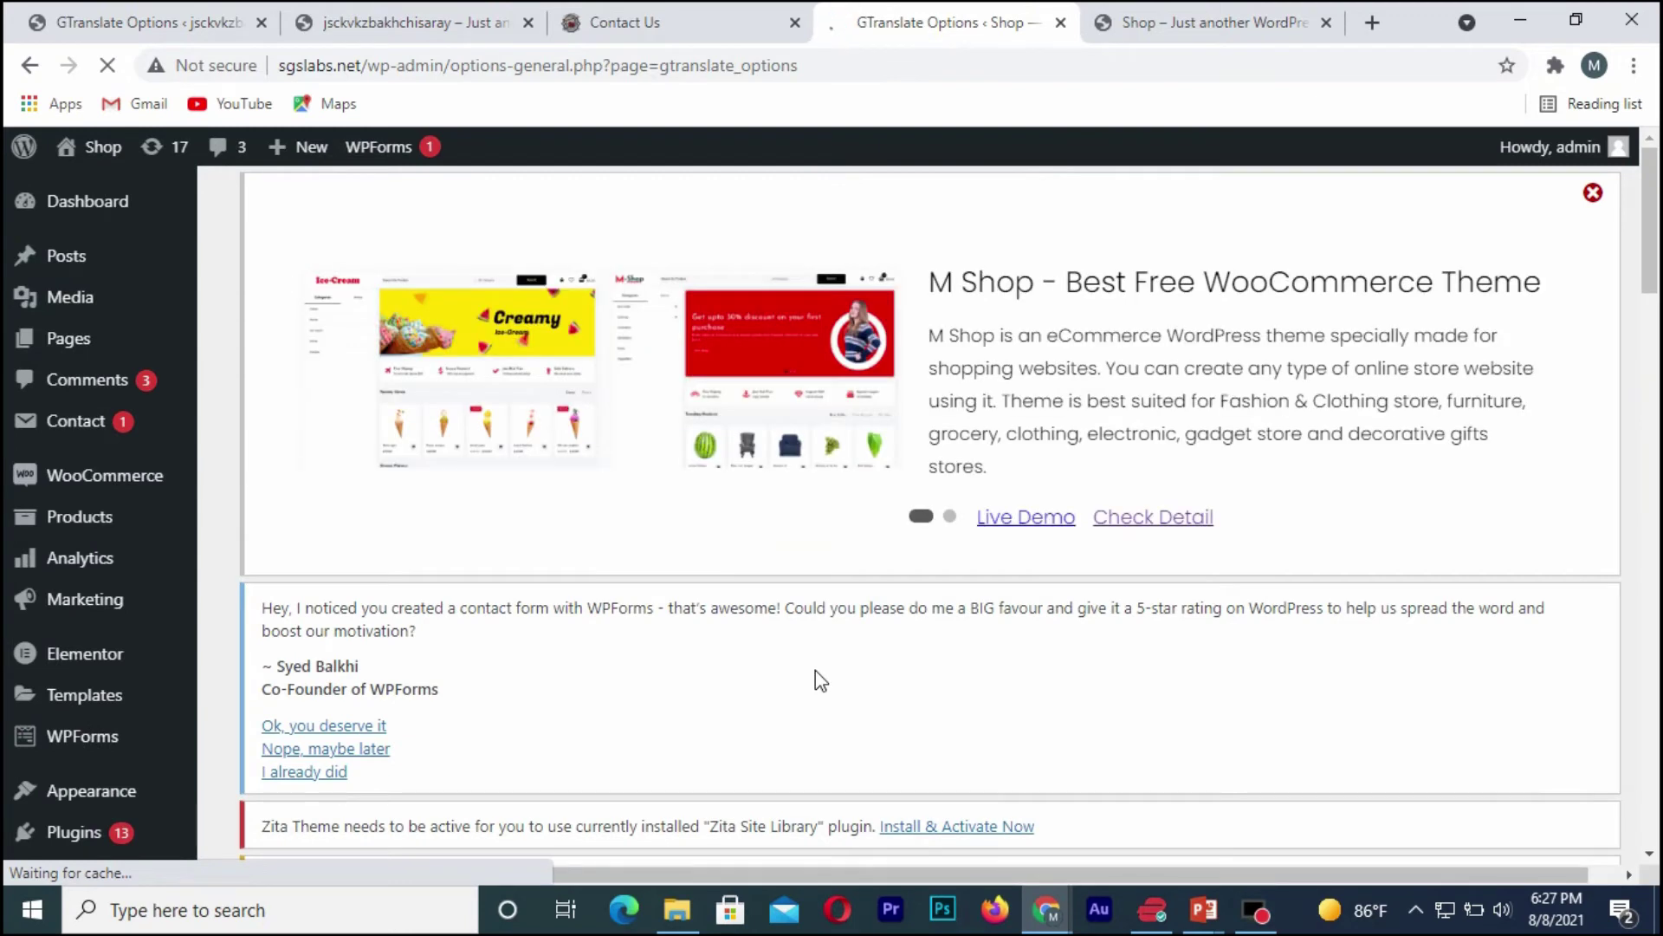
scroll(815, 671, "down", 1)
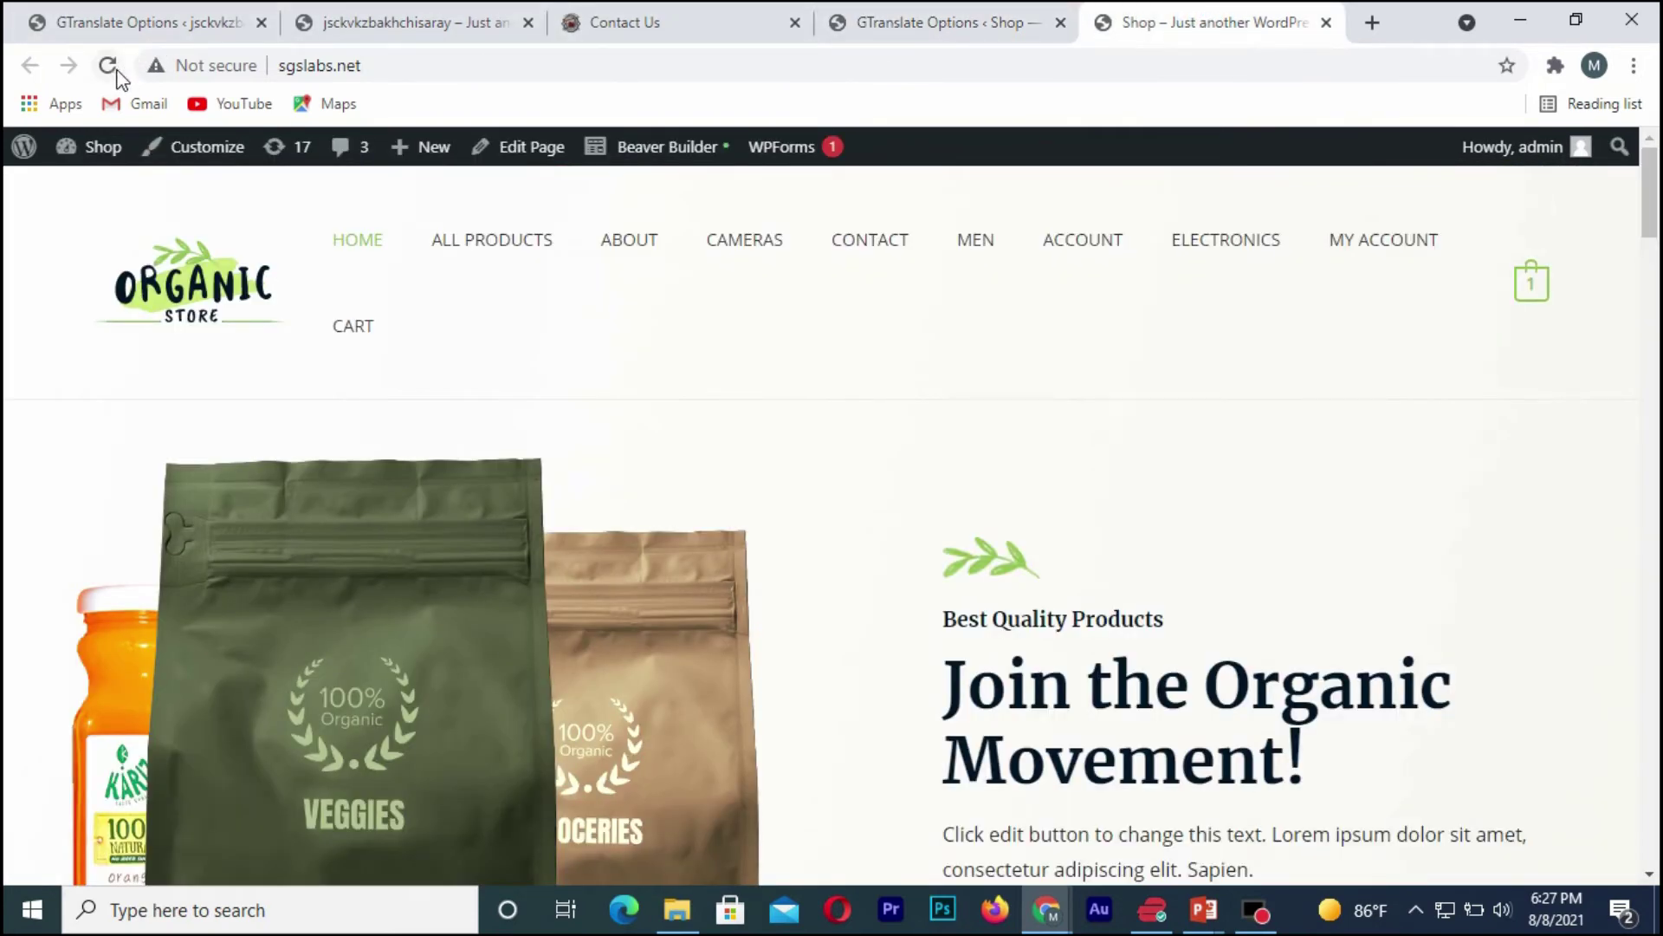
- Reload the storefront and translate it to Chinese (Simplified) with the ENGLISH flag dropdown
left_click(104, 70)
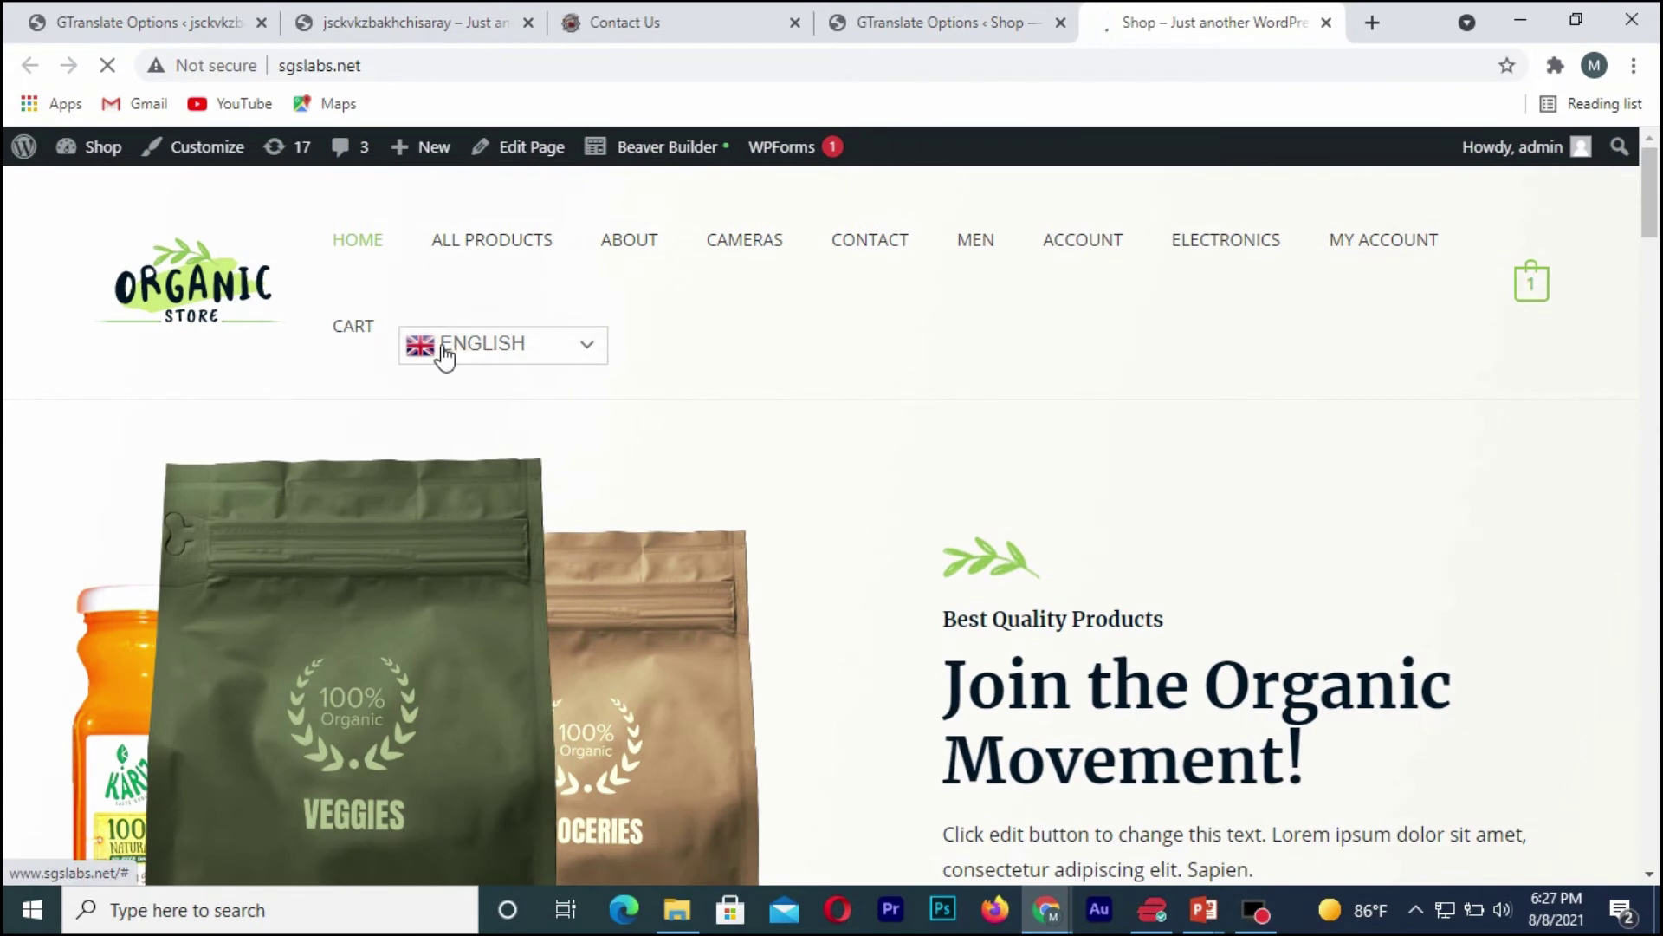
left_click(547, 355)
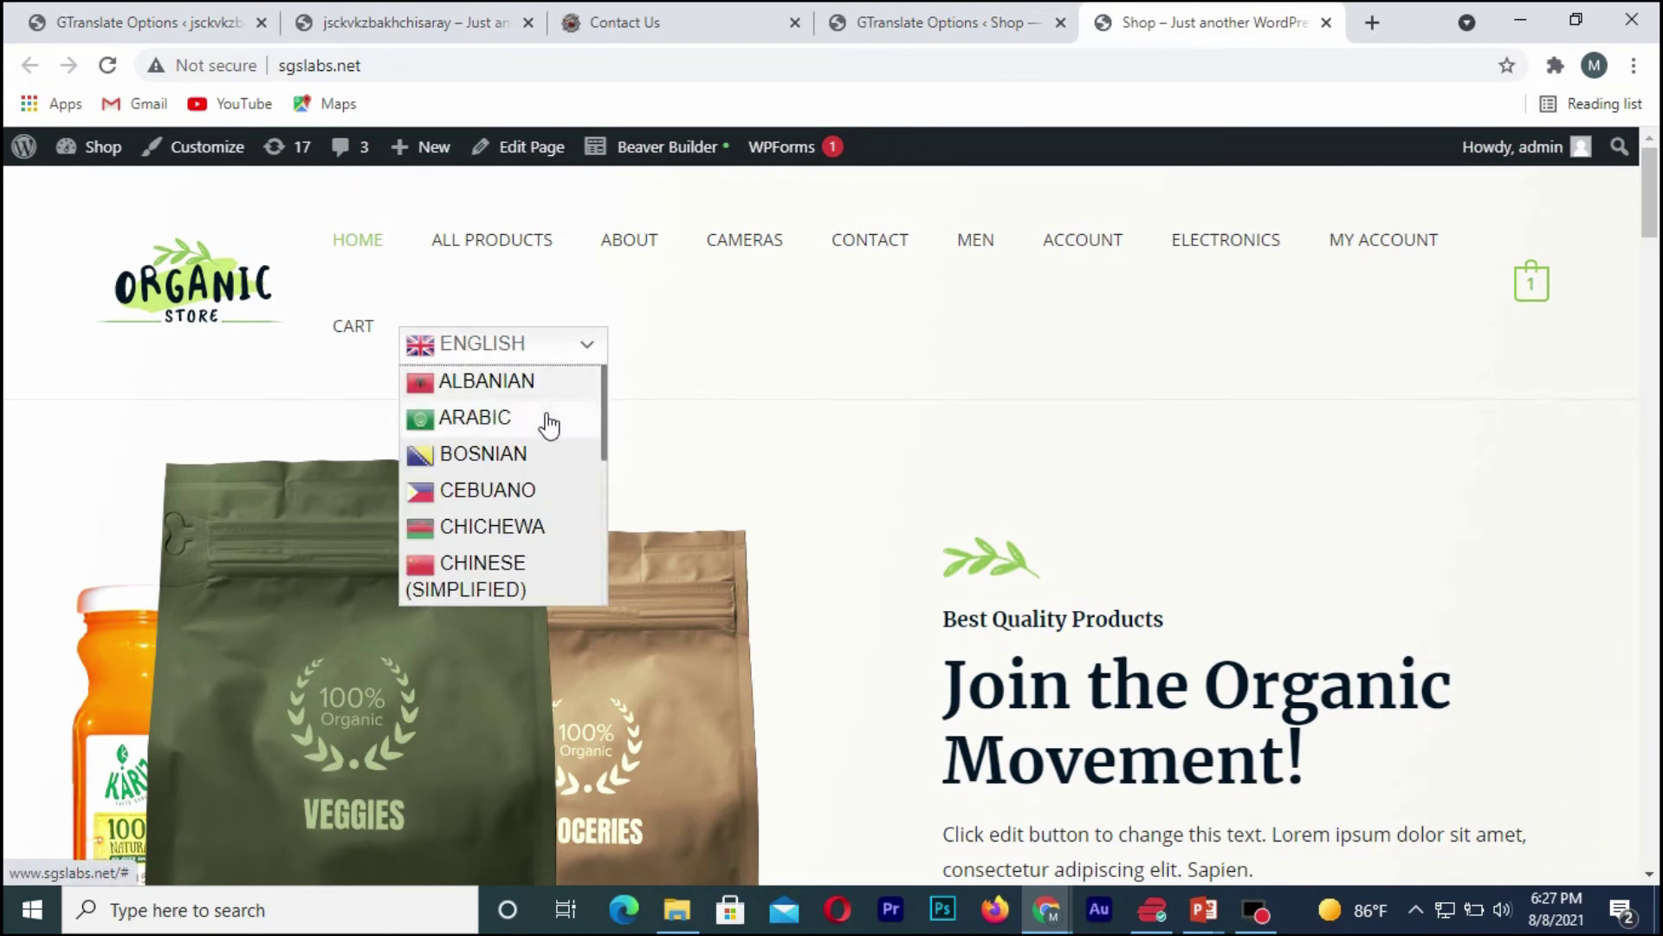
scroll(515, 474, "down", 4)
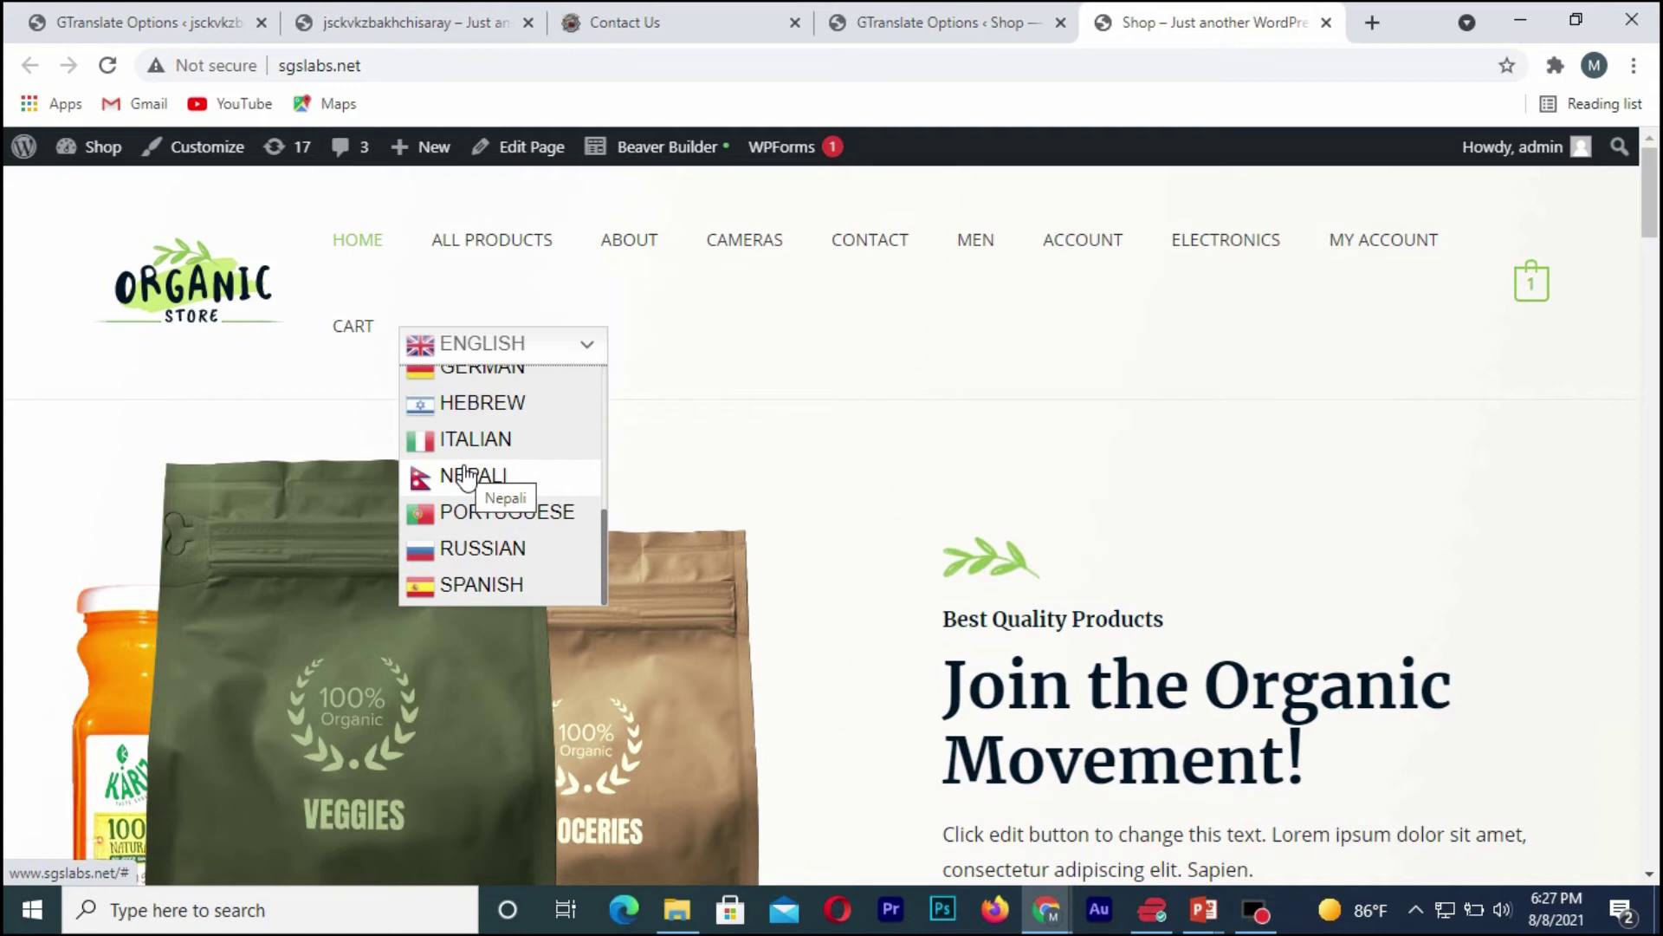
scroll(466, 475, "up", 4)
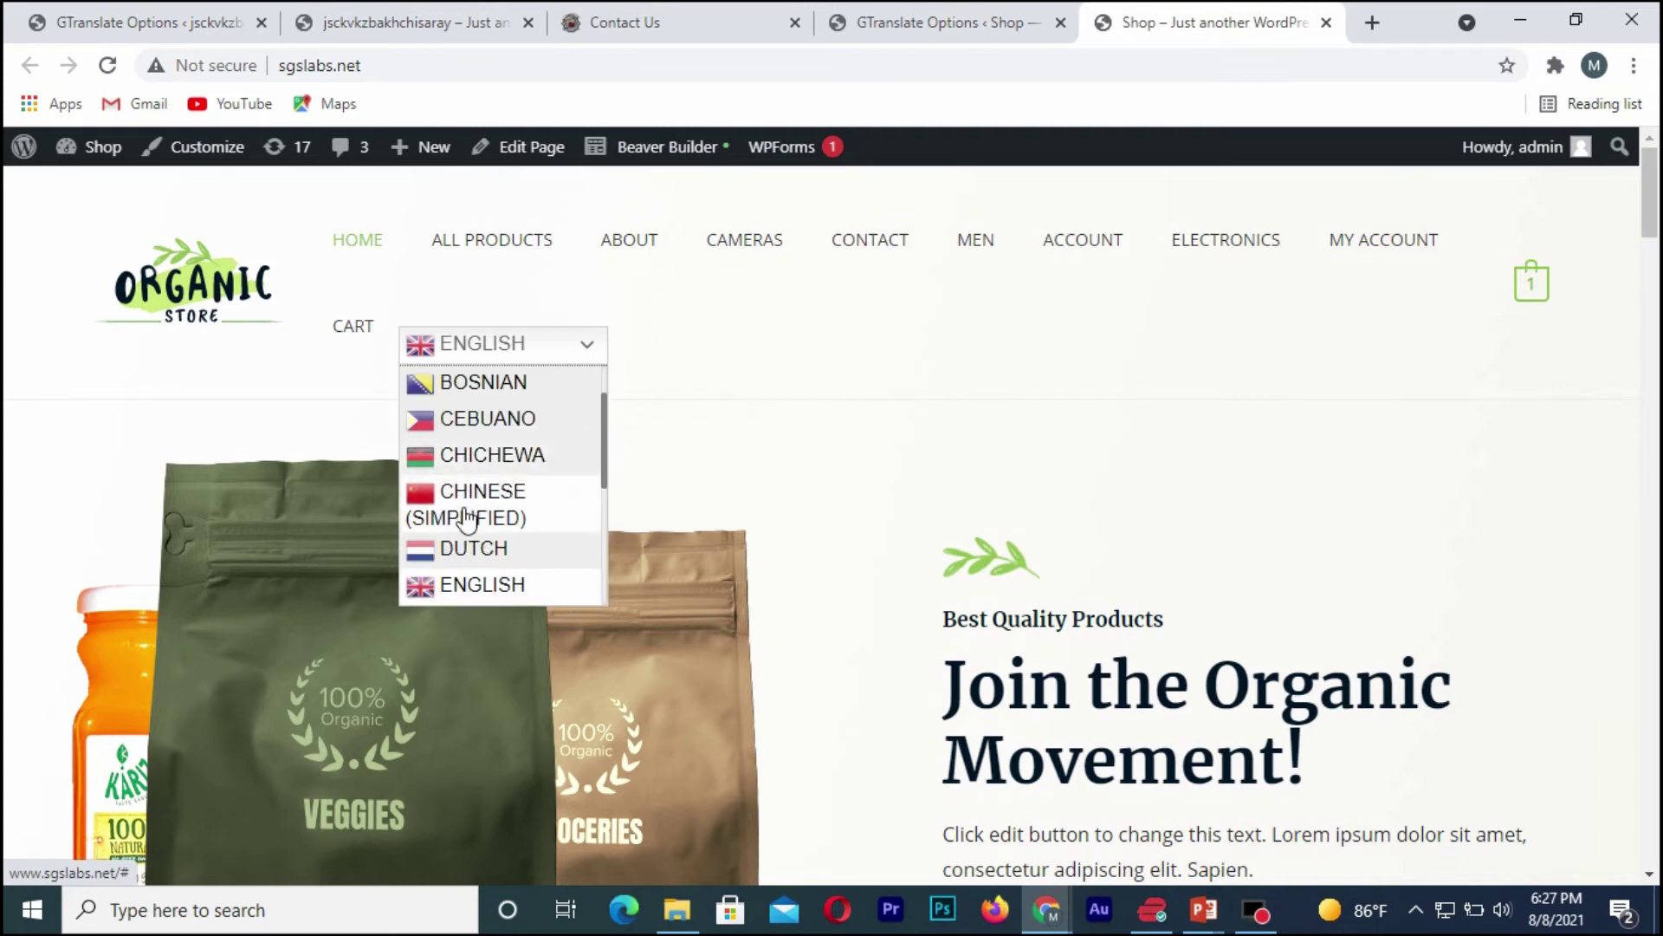
left_click(467, 505)
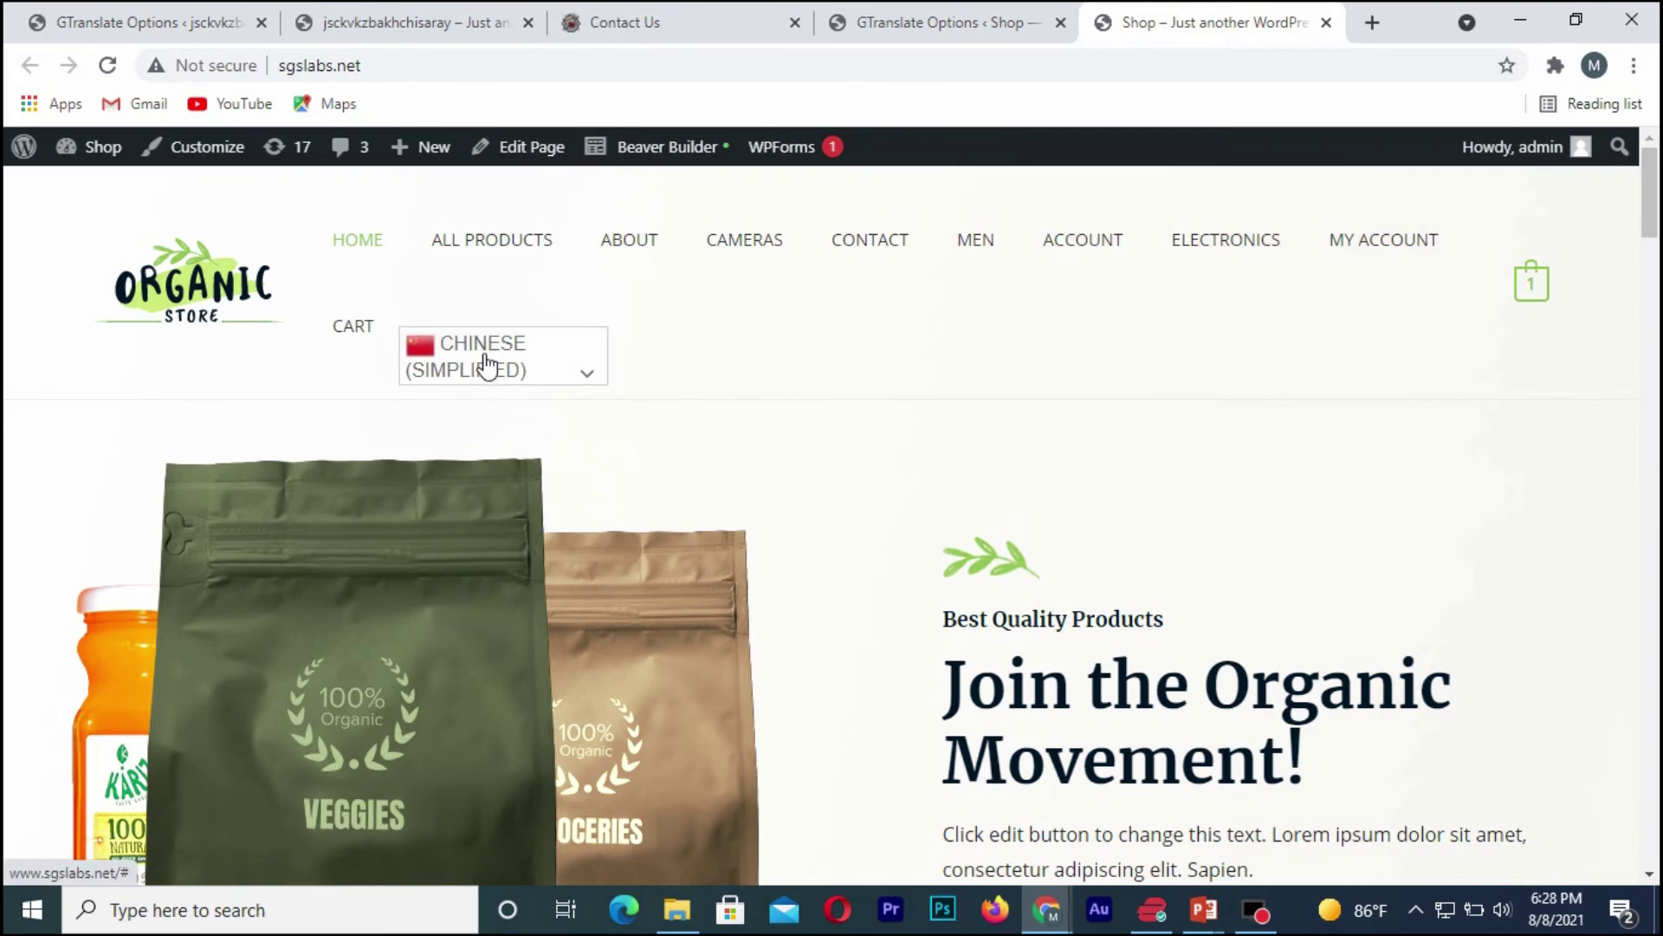
left_click(1558, 271)
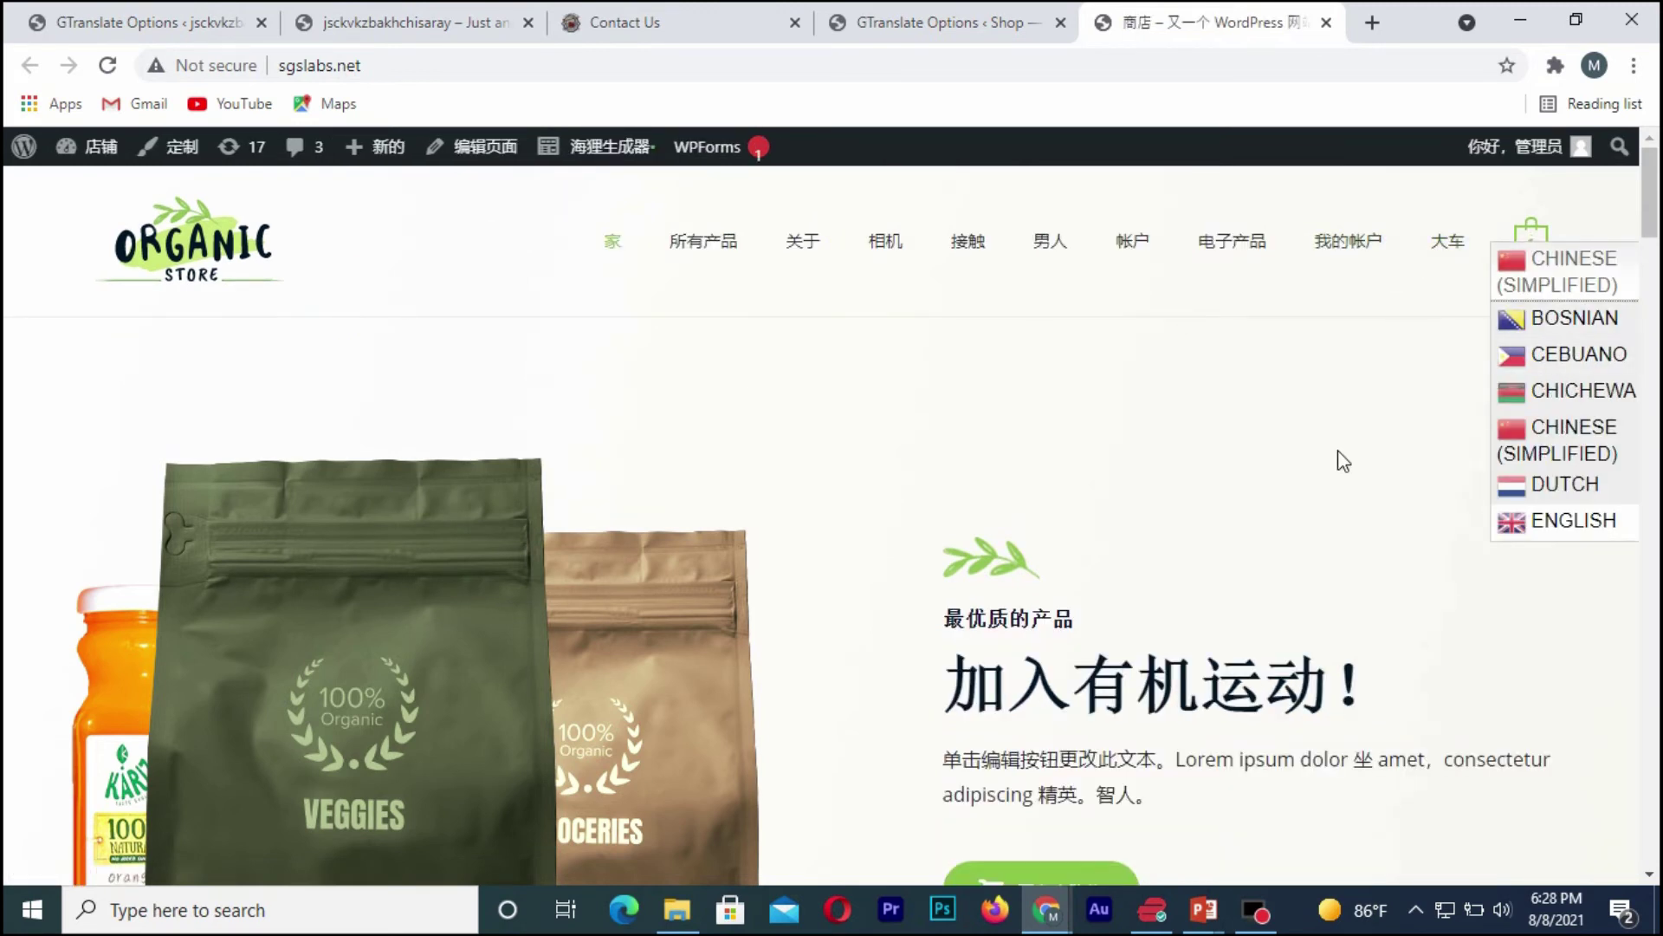
- Look over the Chinese page, then choose BOSNIAN from the open language list
scroll(1340, 460, "down", 8)
scroll(1340, 460, "down", 10)
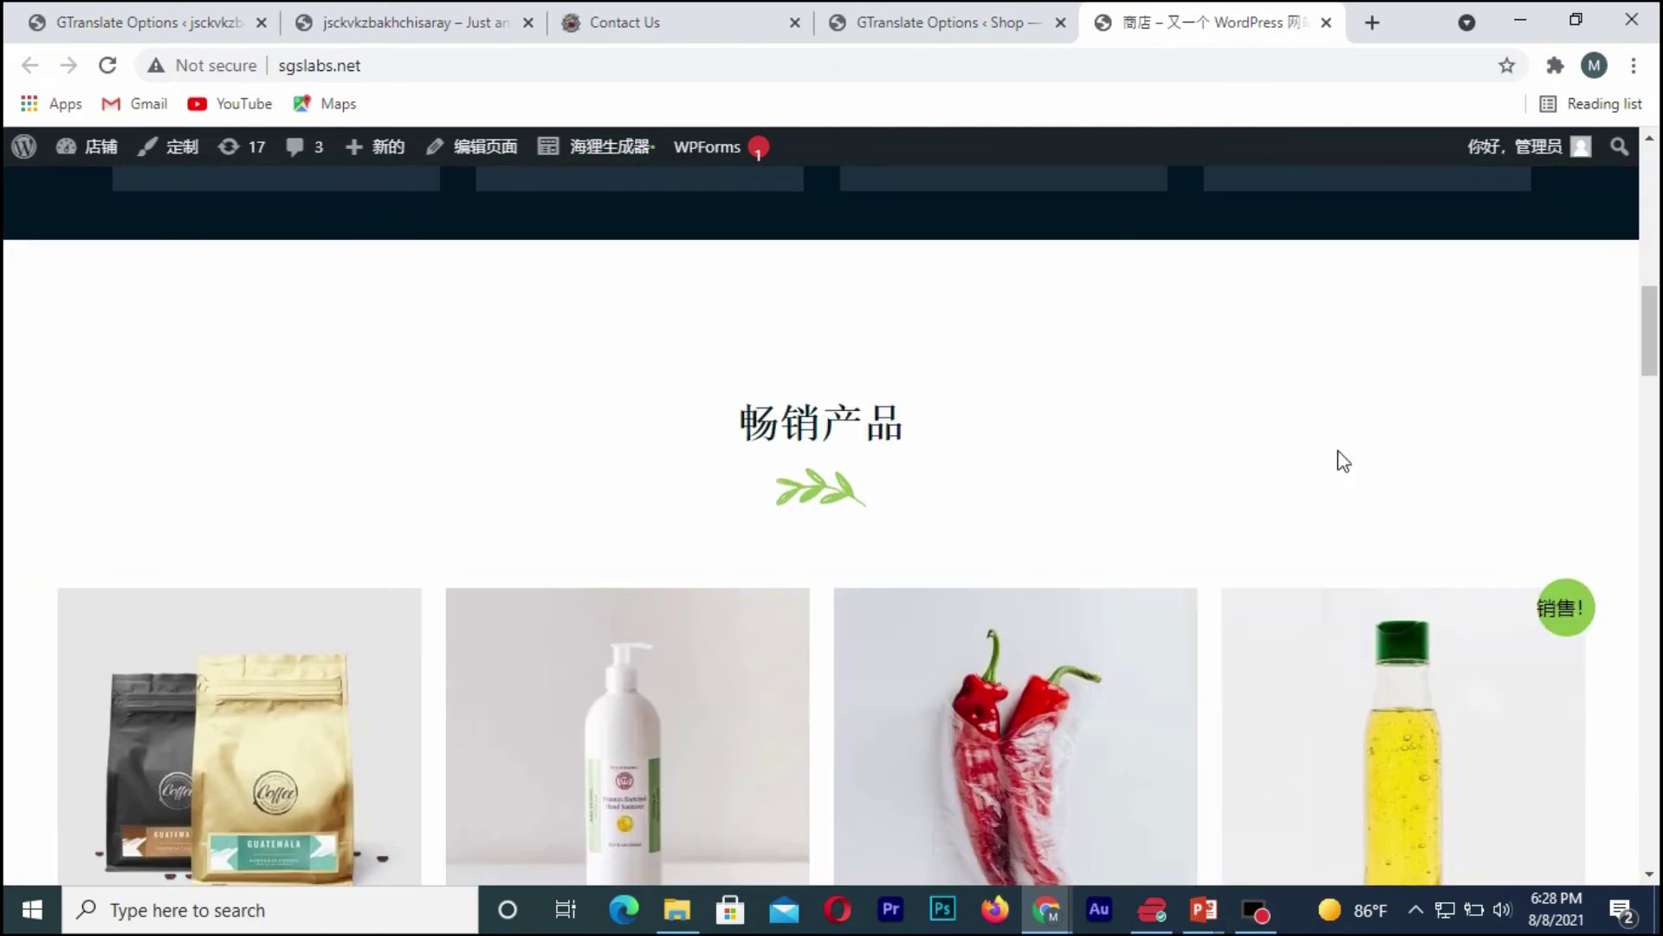
scroll(1339, 455, "down", 8)
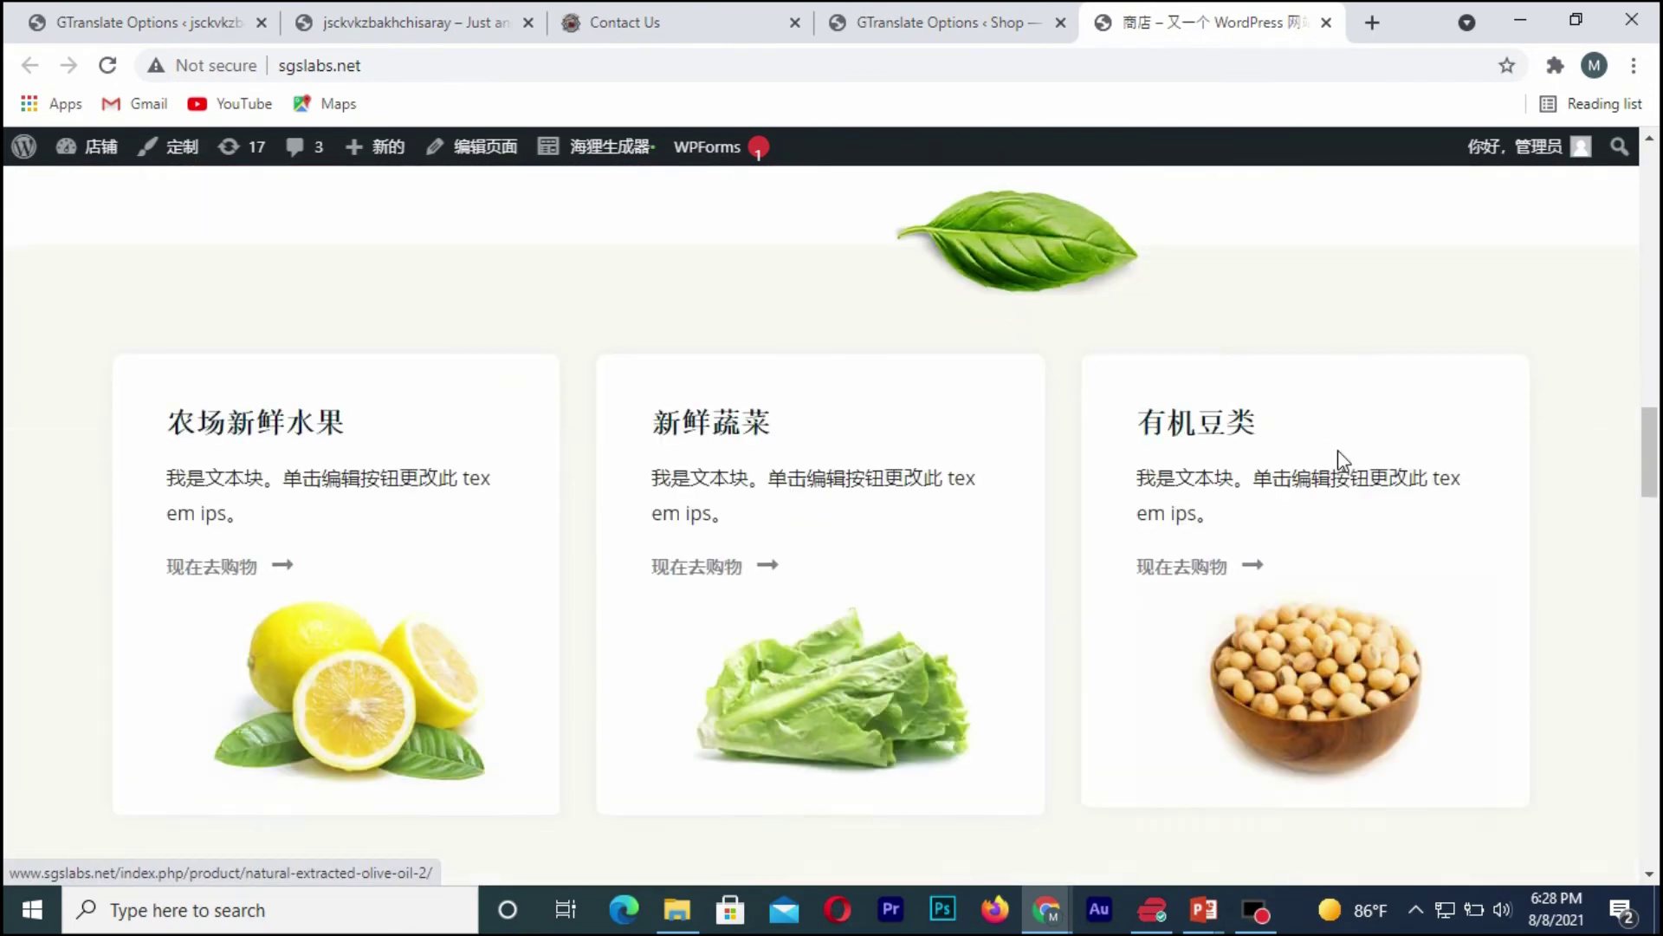
scroll(1339, 455, "up", 10)
scroll(1340, 460, "up", 16)
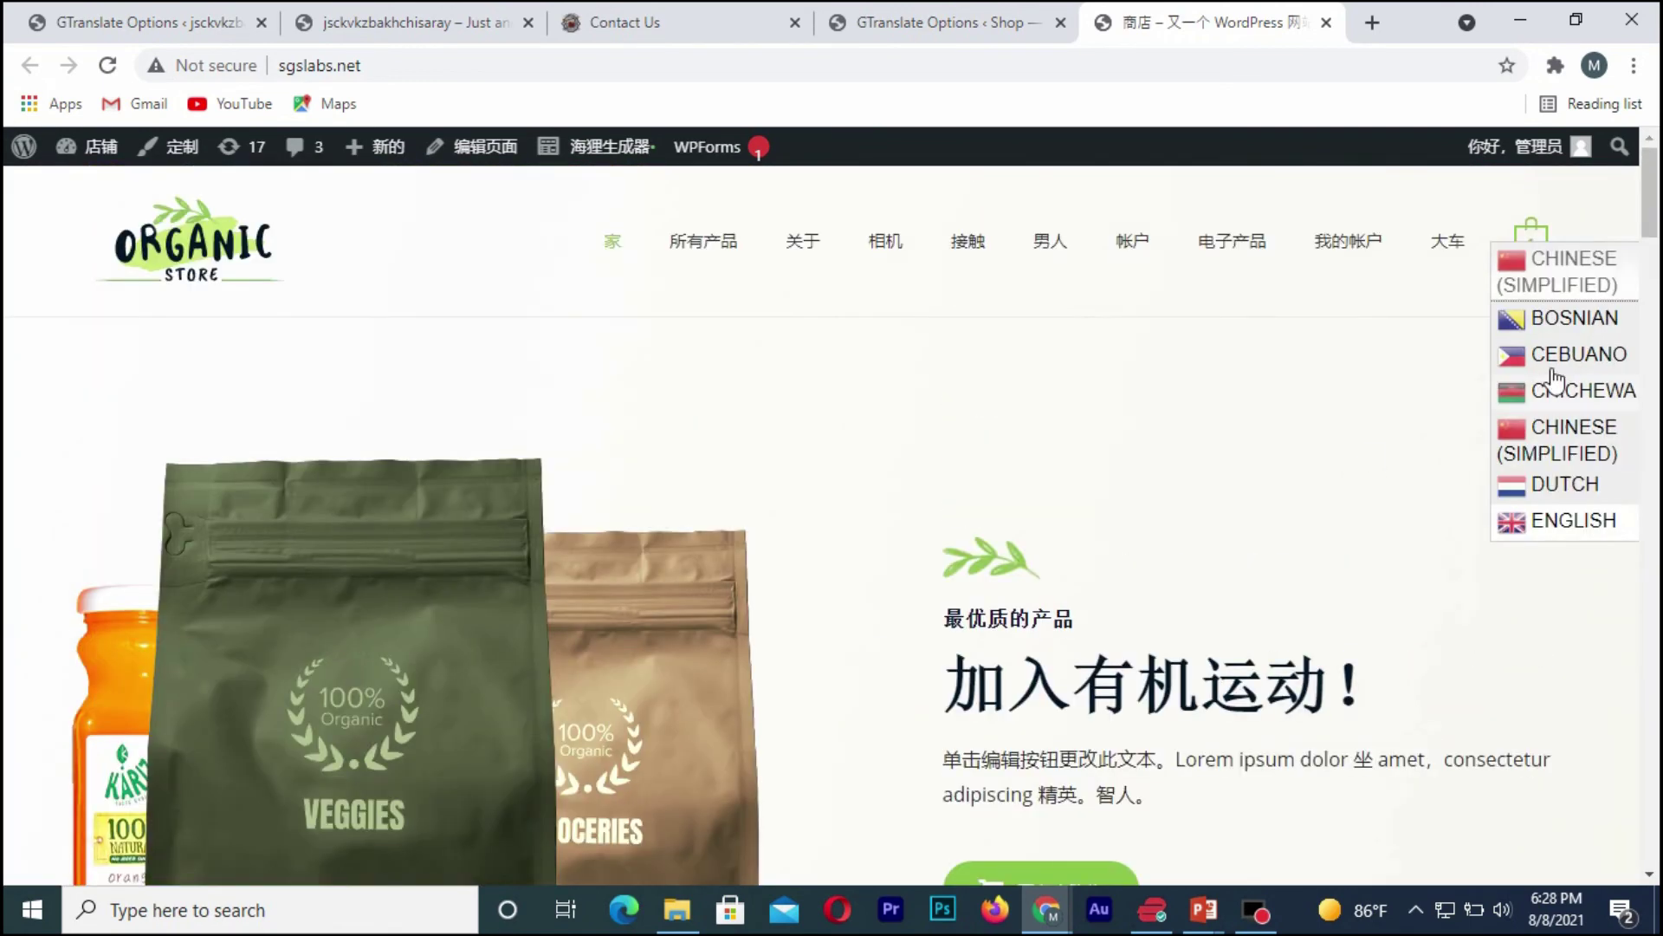
left_click(1555, 327)
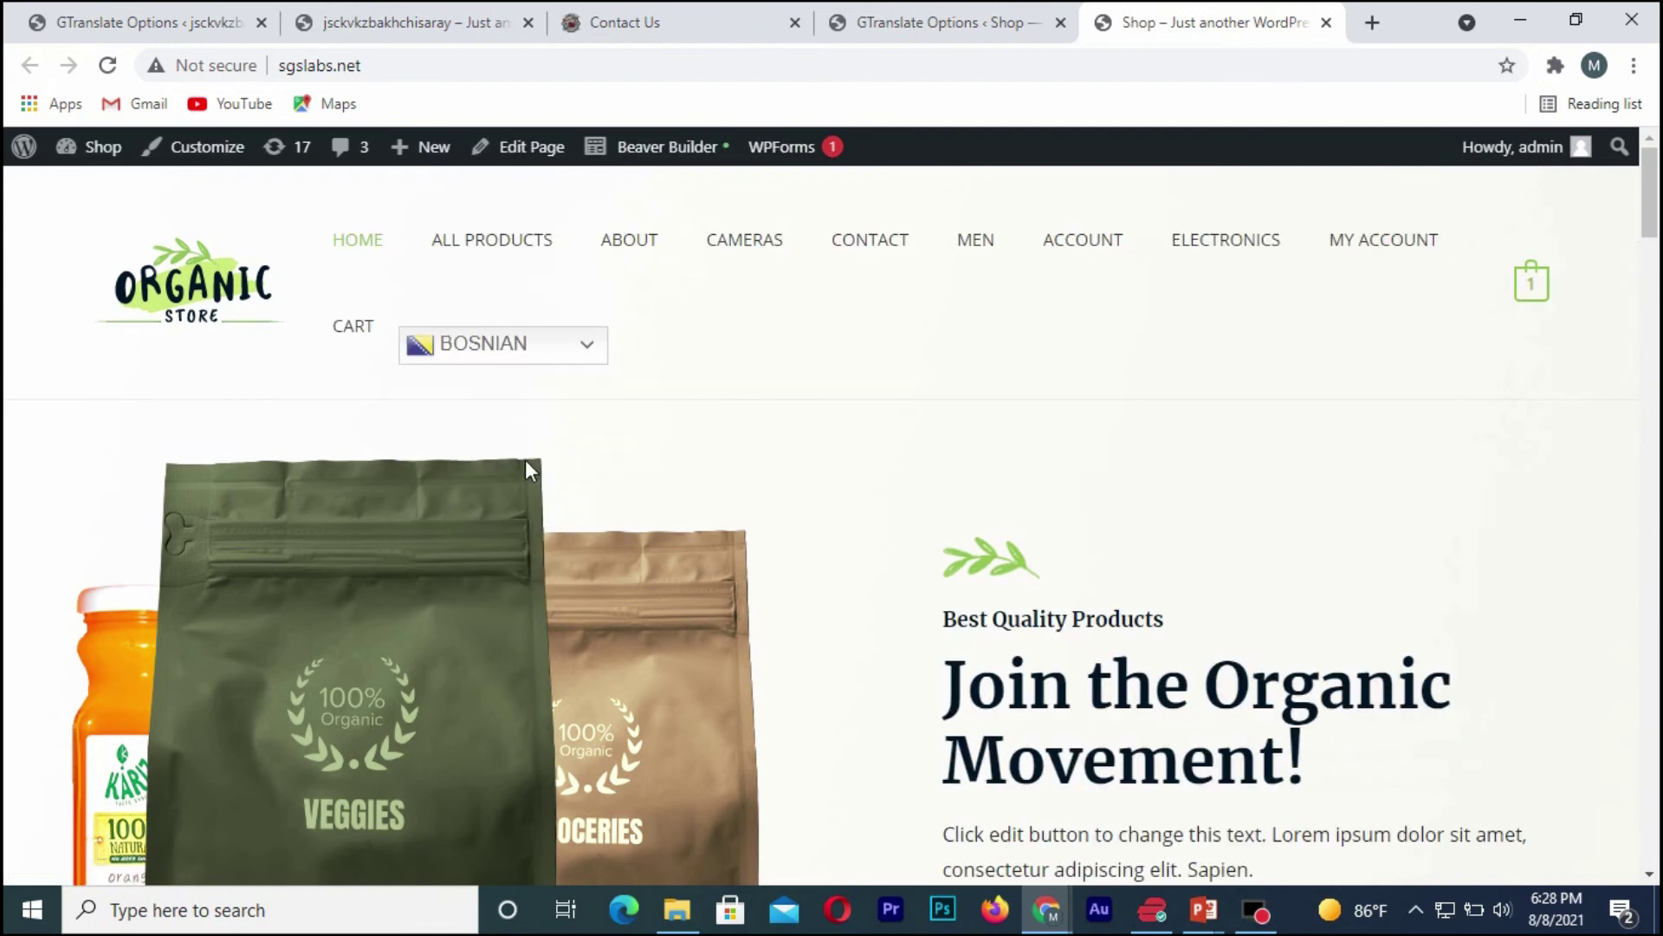
- Scroll through the Bosnian storefront to check the translated hero text and feature boxes
scroll(1168, 515, "down", 5)
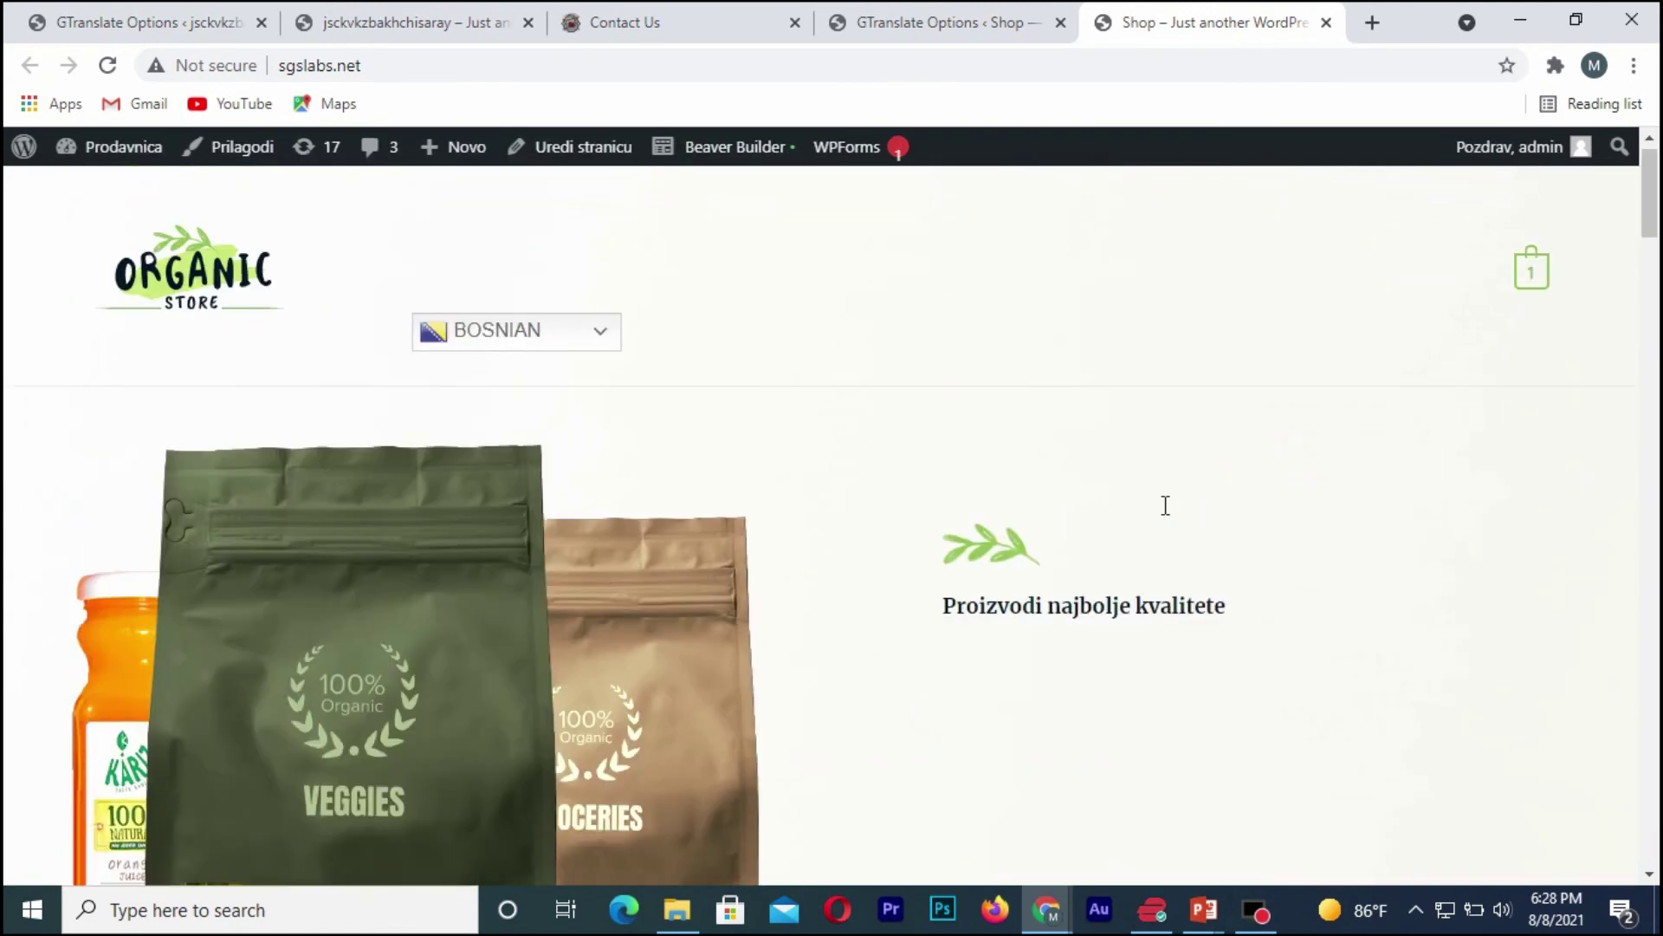
scroll(1168, 514, "down", 3)
scroll(1169, 515, "down", 3)
scroll(1169, 515, "up", 5)
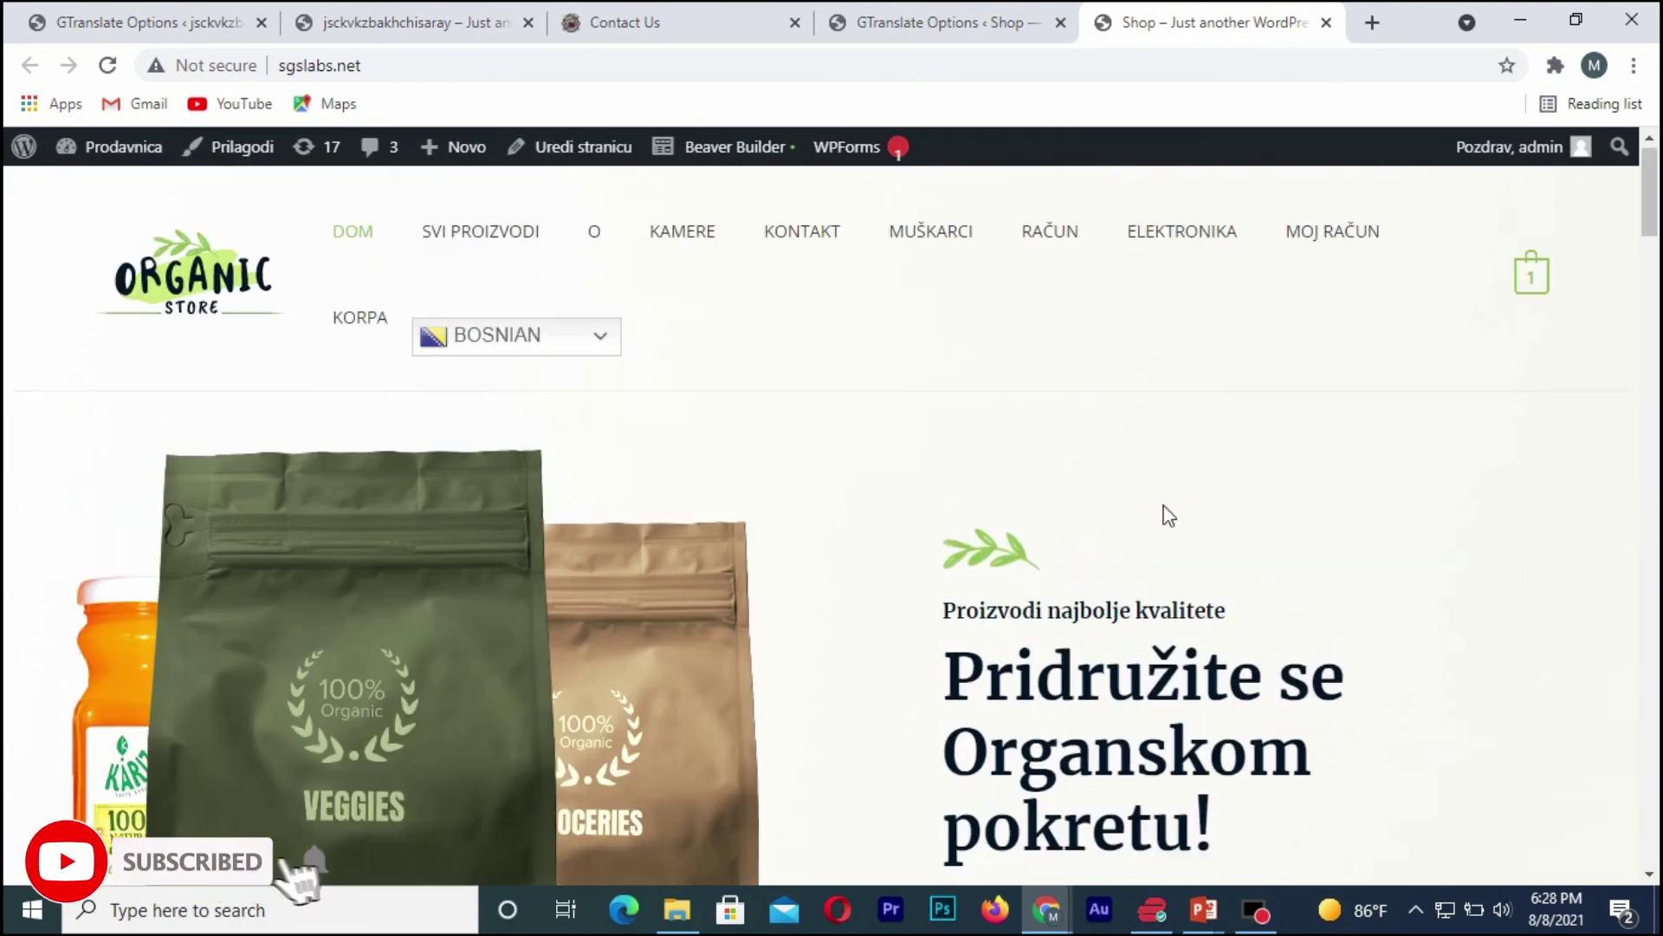
scroll(1168, 514, "down", 6)
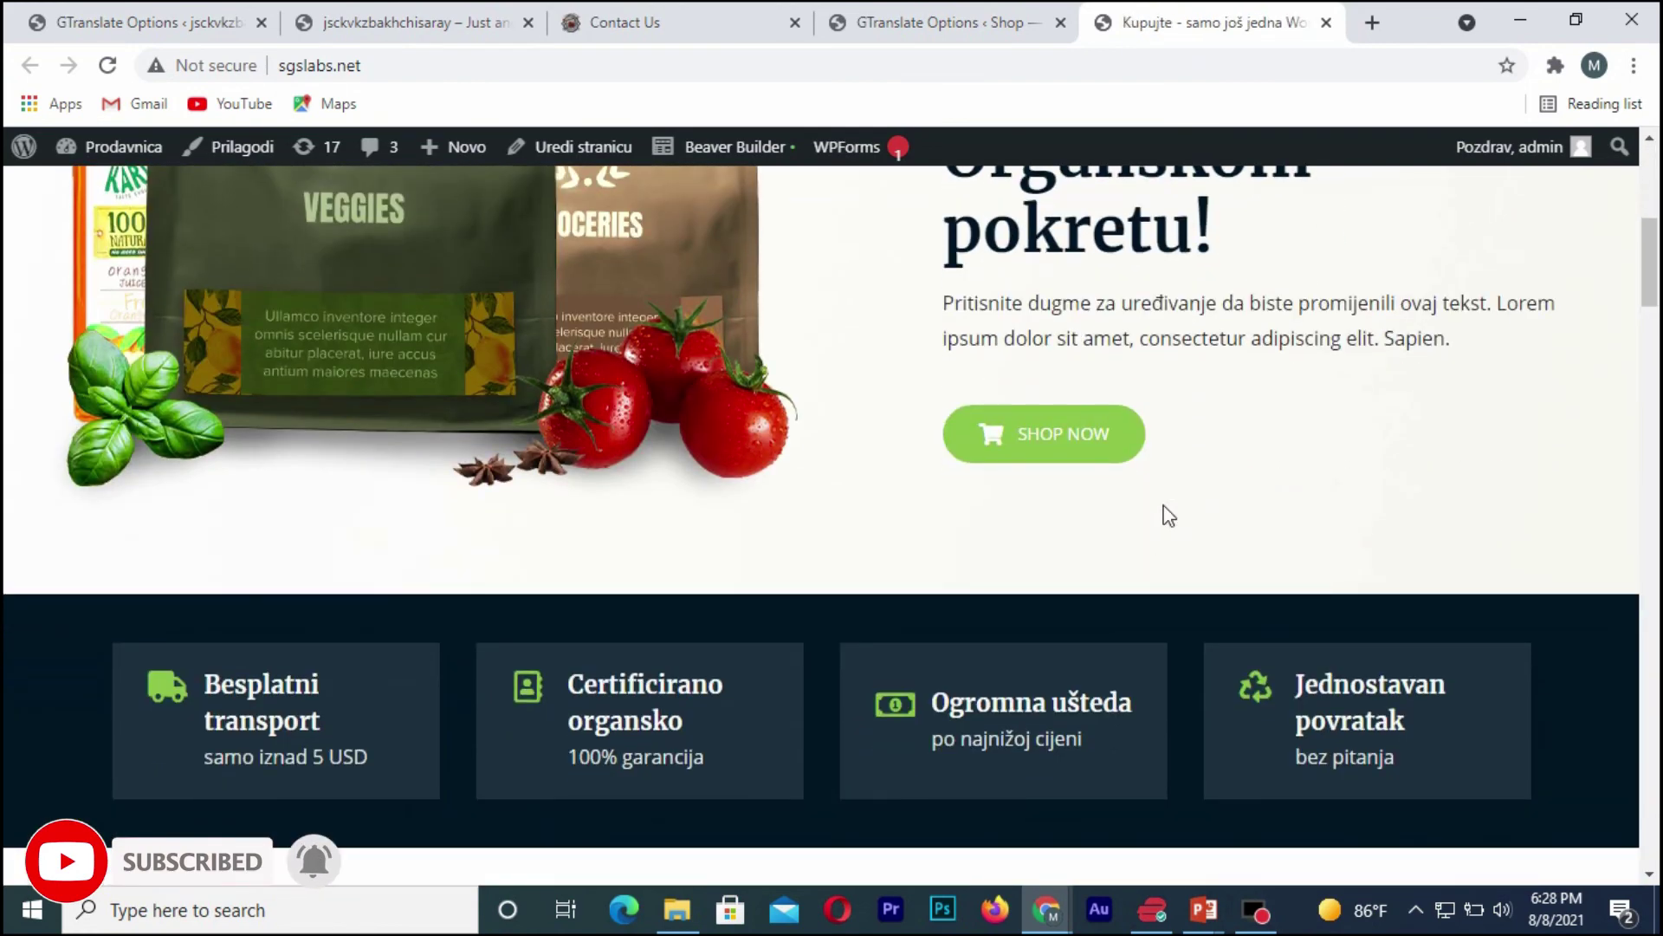